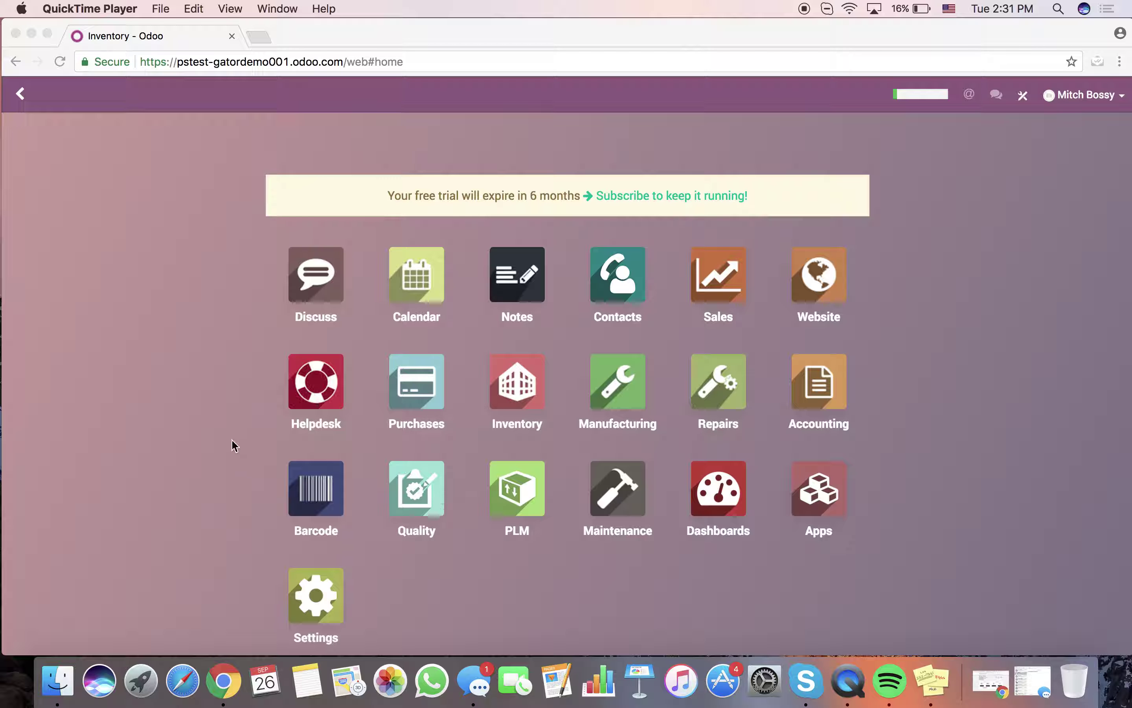
Step: Open the Inventory app from the Odoo home menu
left_click(526, 399)
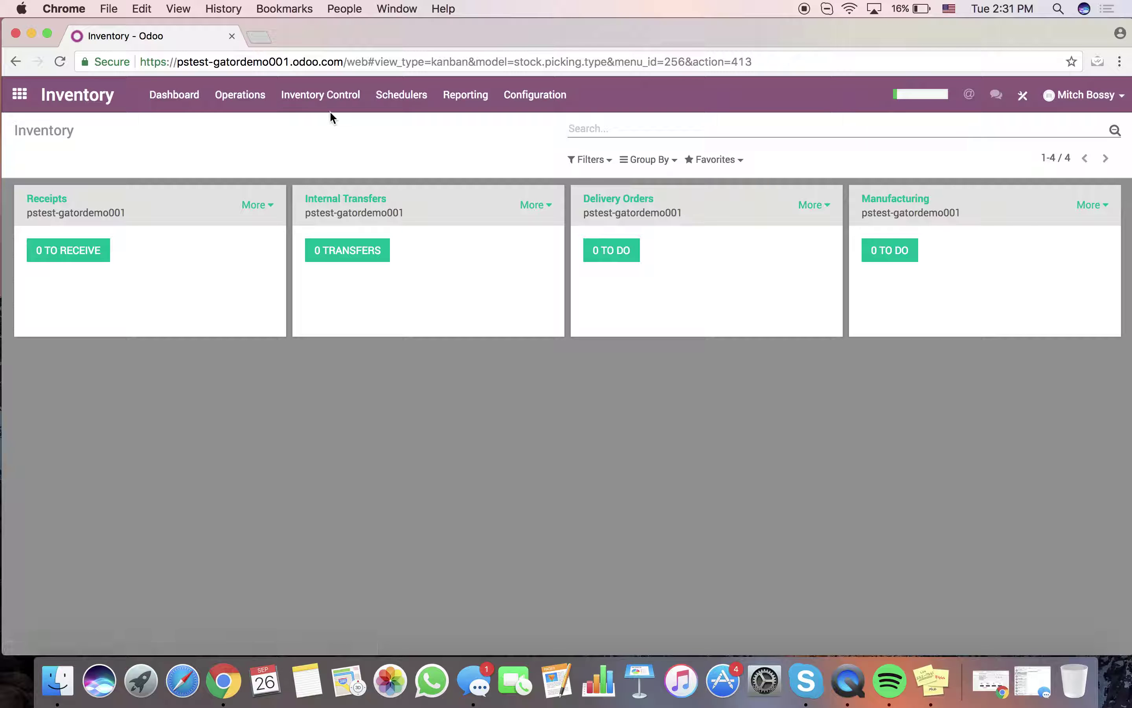
Step: Open the AXIS A20 - 2016 / 2017 product from the Inventory products list
left_click(322, 96)
left_click(324, 134)
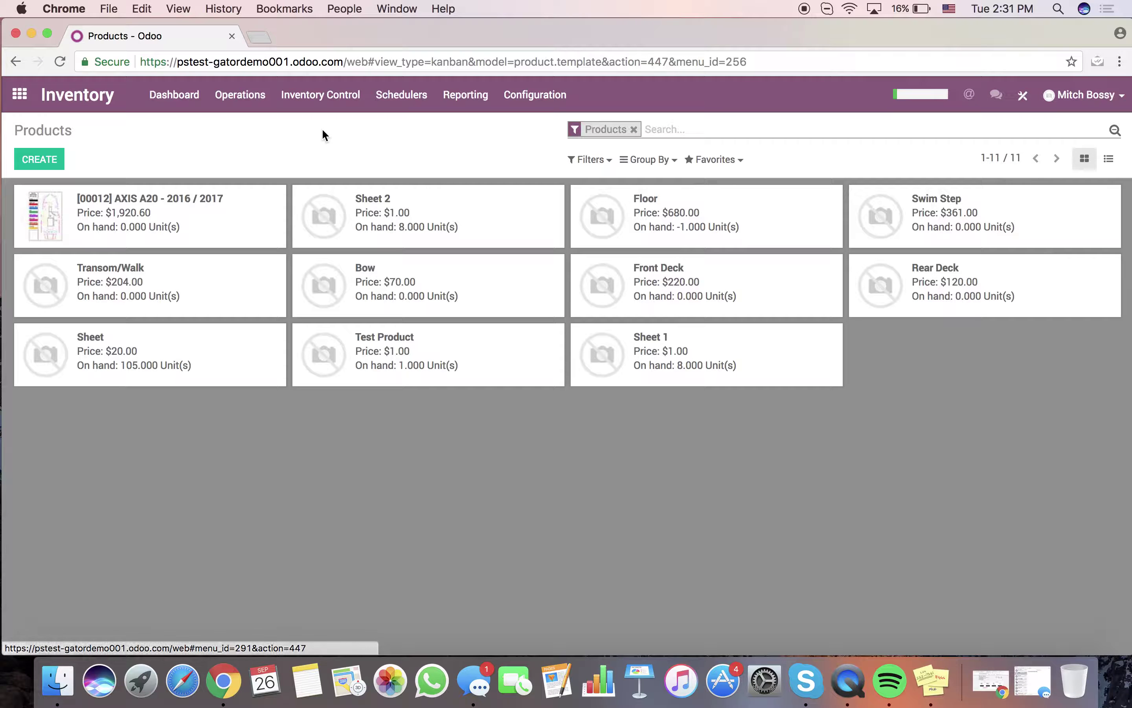
left_click(109, 207)
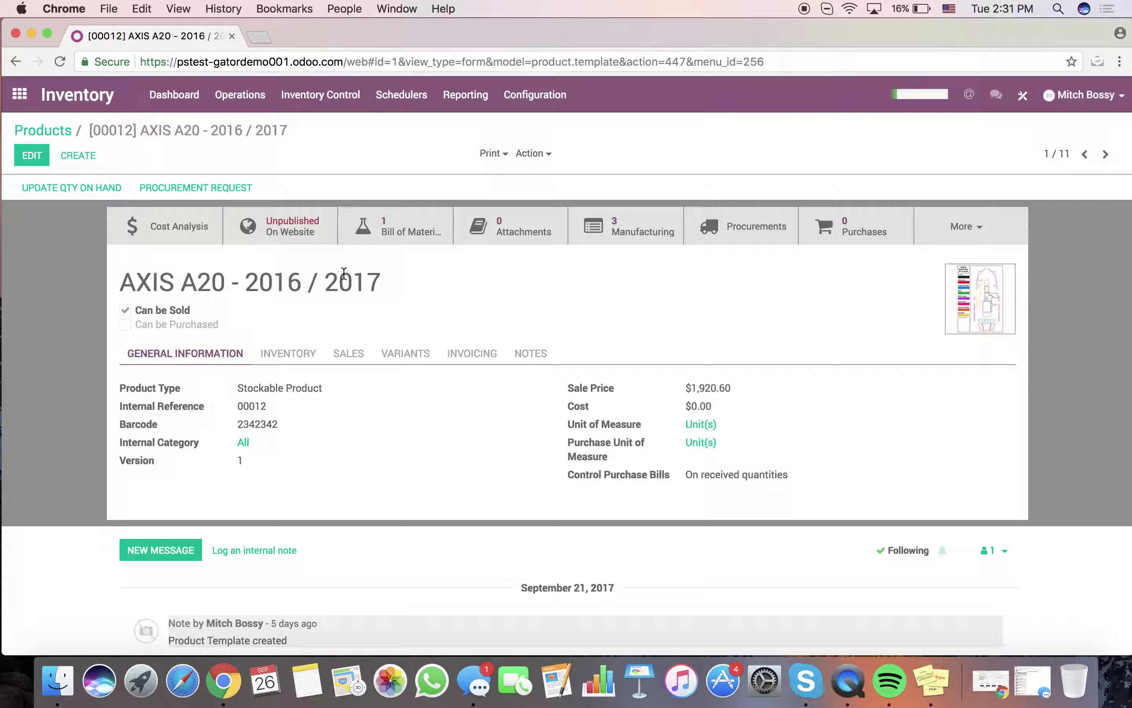
Step: Review its bill of materials, confirming one Floor component, then return to the product
left_click(404, 241)
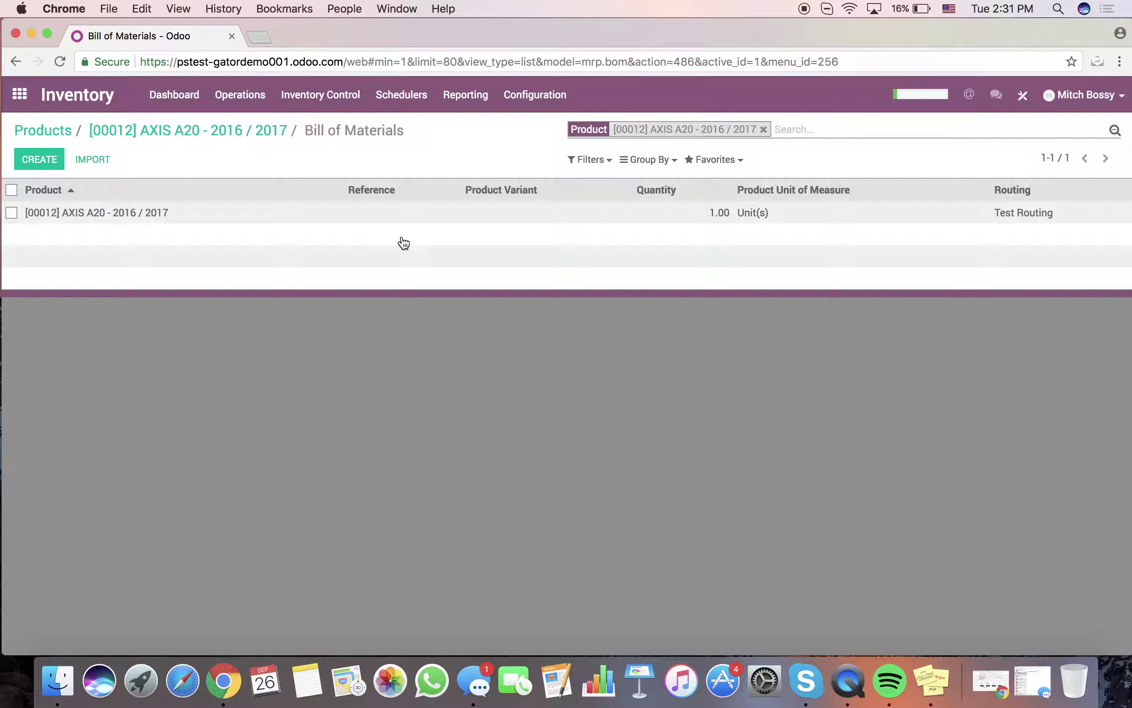
left_click(116, 215)
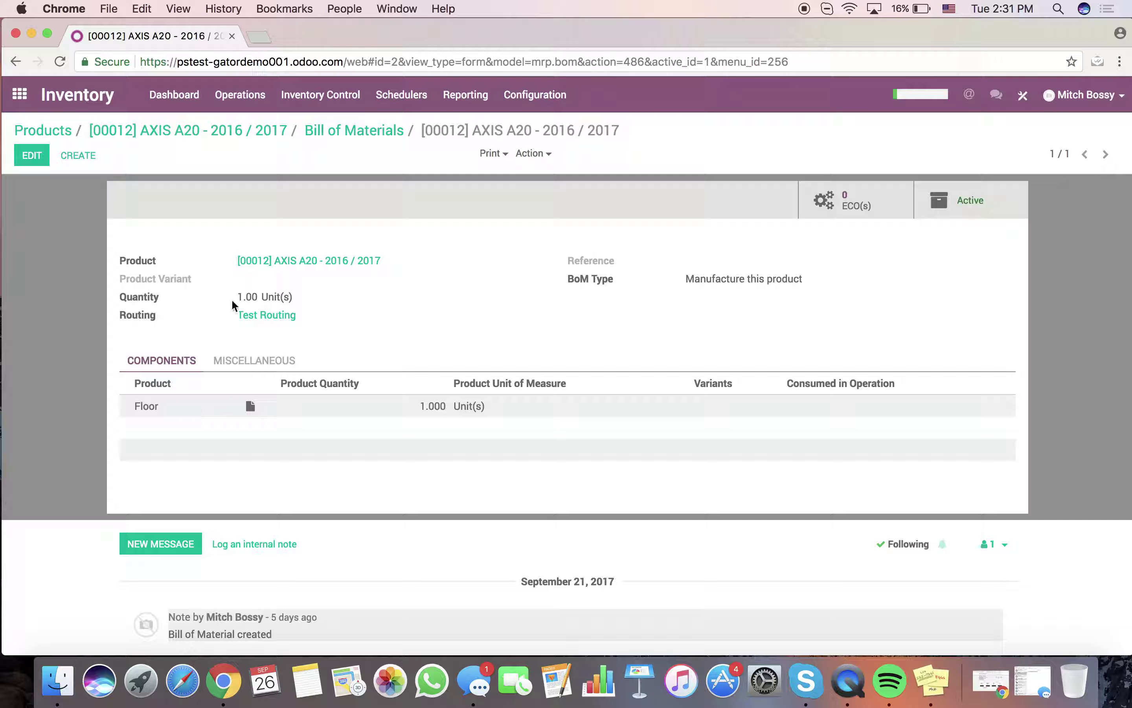
left_click(182, 405)
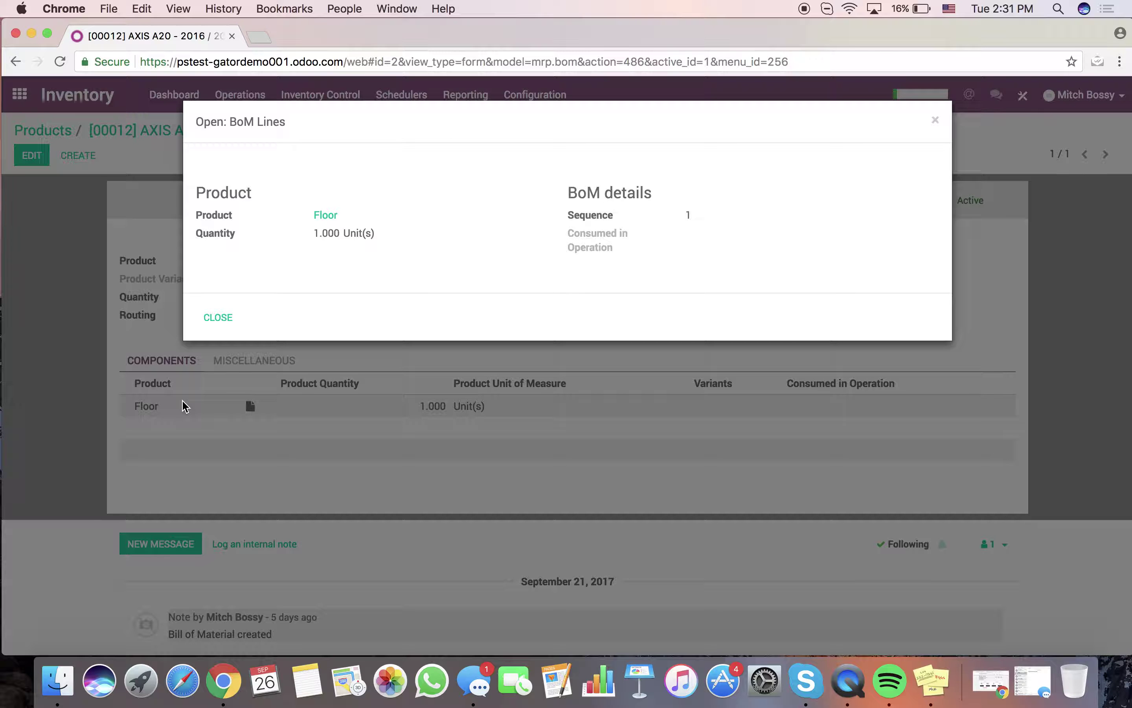
left_click(219, 322)
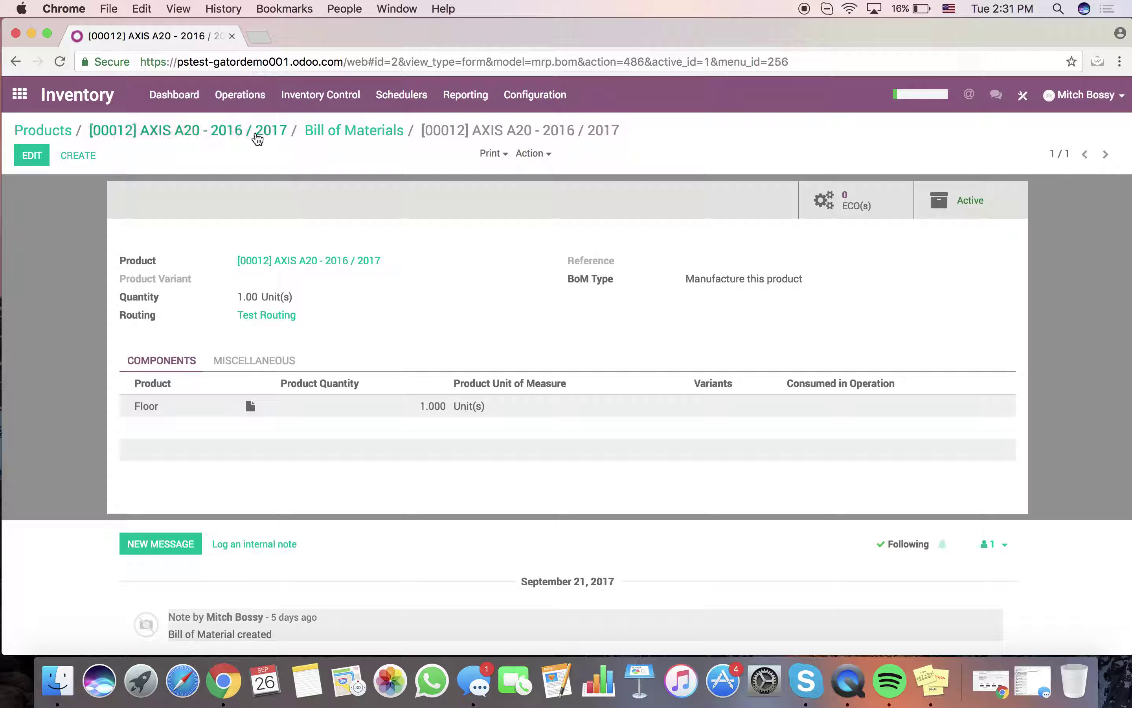
left_click(257, 137)
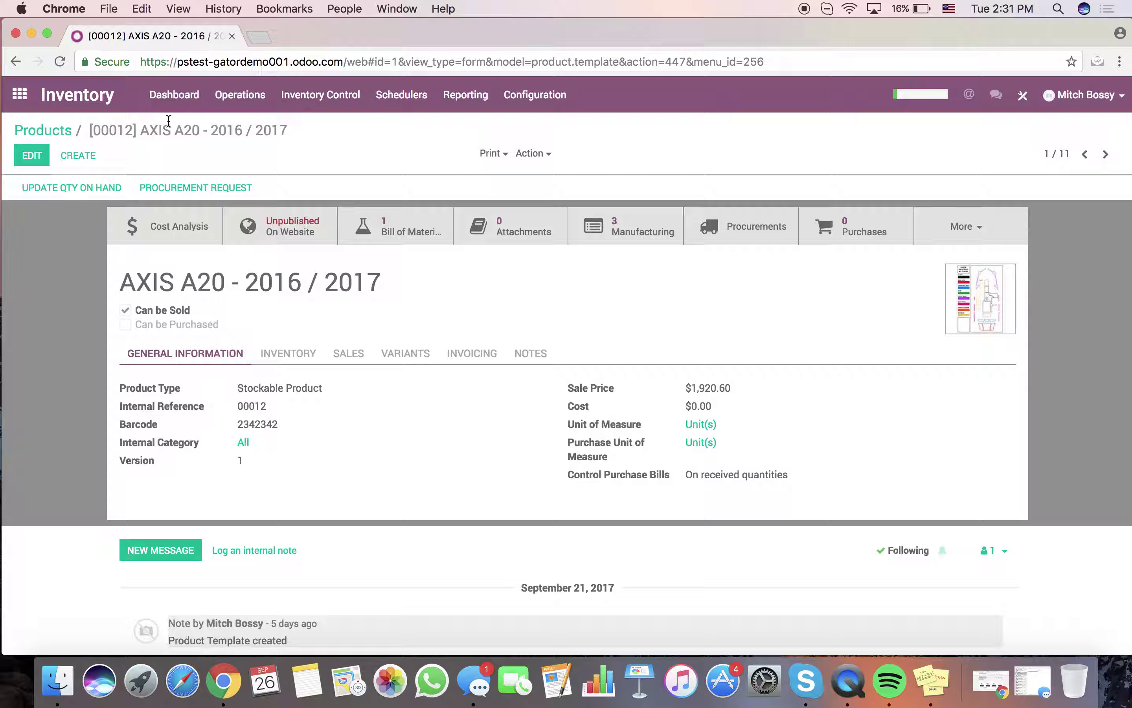
Step: Search the products for 'floor' and open the Floor product
left_click(51, 130)
left_click(701, 133)
type("fk")
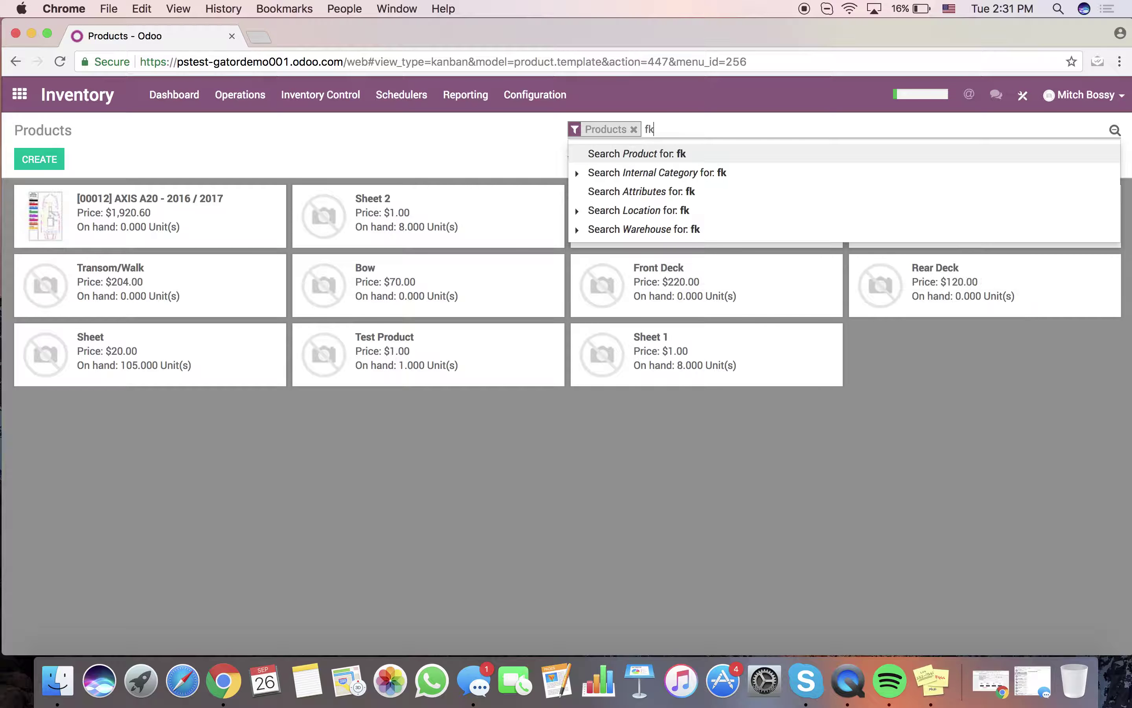
key("BackSpace")
type("loor")
key("Return")
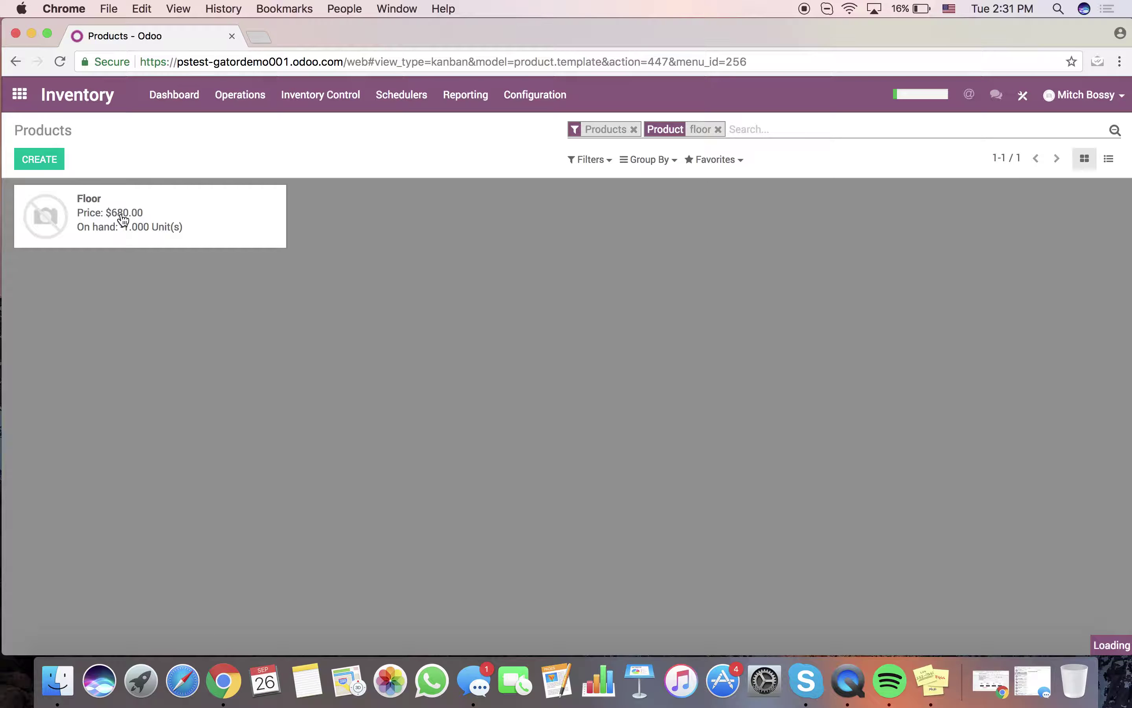
left_click(123, 218)
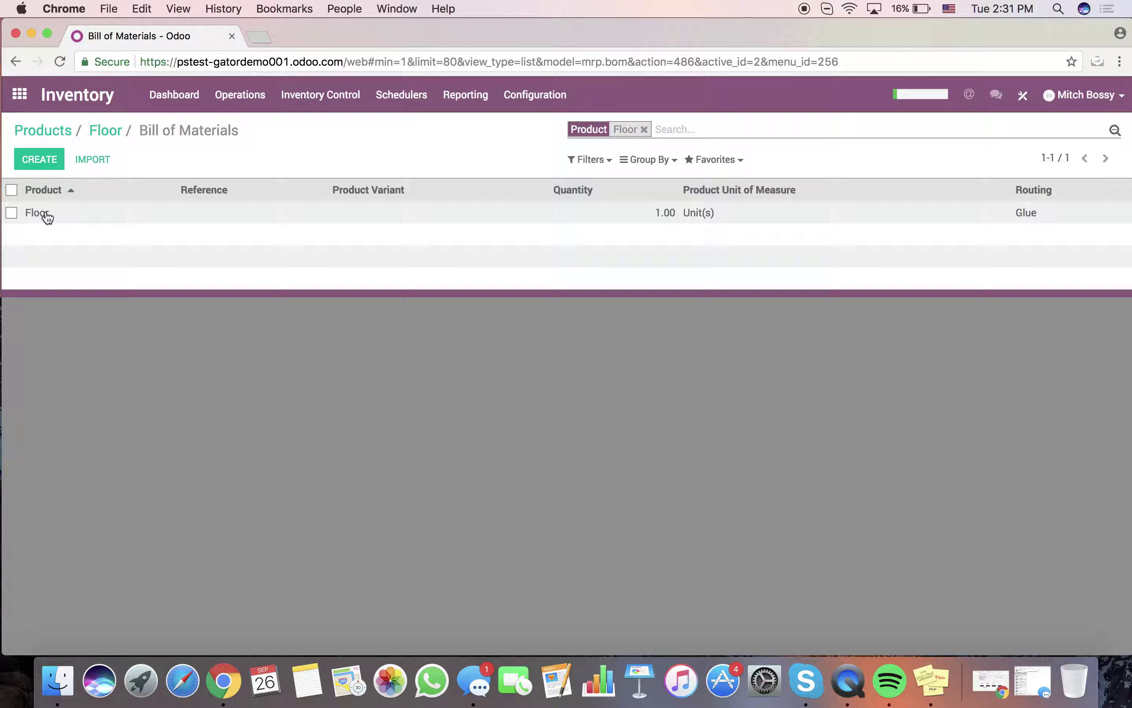
Step: Check the Floor bill of materials uses one Sheet 1 and one Sheet 2, then return
left_click(43, 214)
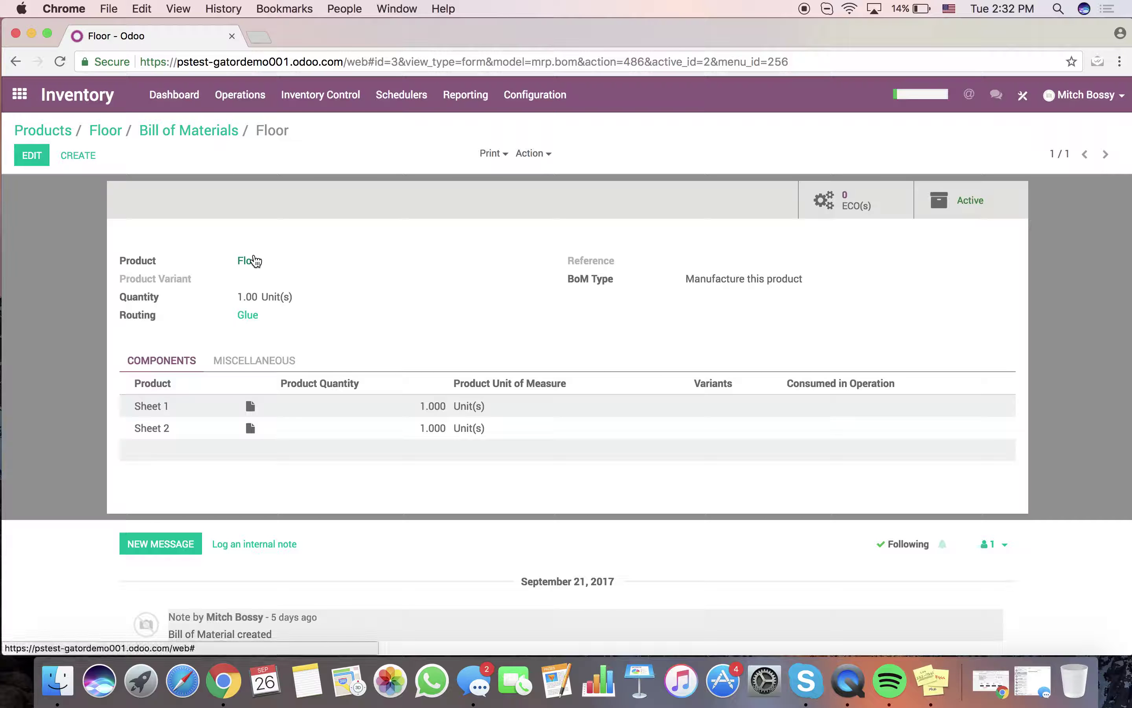
left_click(190, 130)
left_click(119, 130)
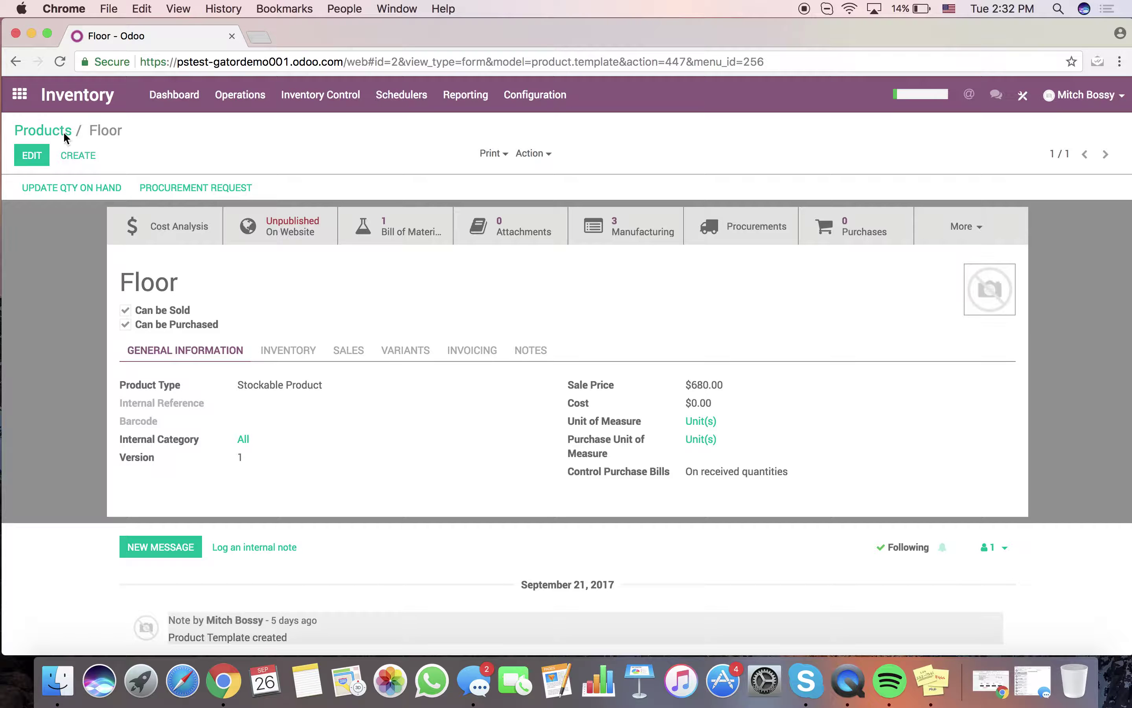
Step: Find Manufacturing via the 'manu' app search and open the empty To Do Manufacturing Orders list
left_click(37, 130)
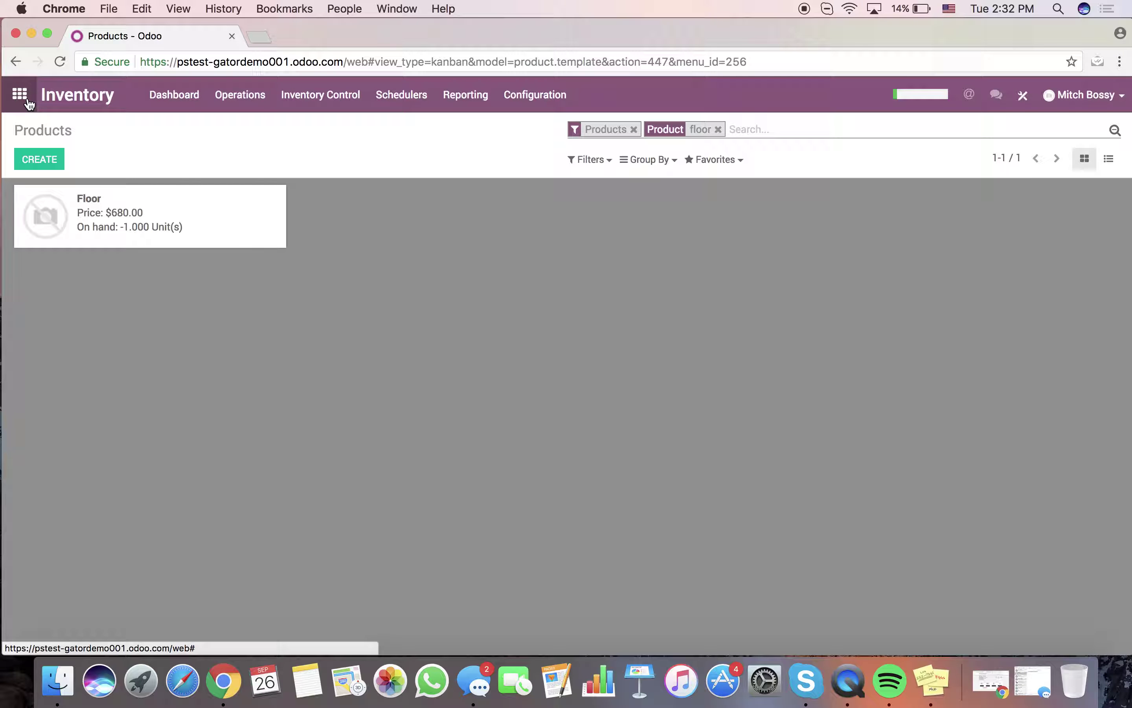
left_click(19, 94)
left_click(731, 287)
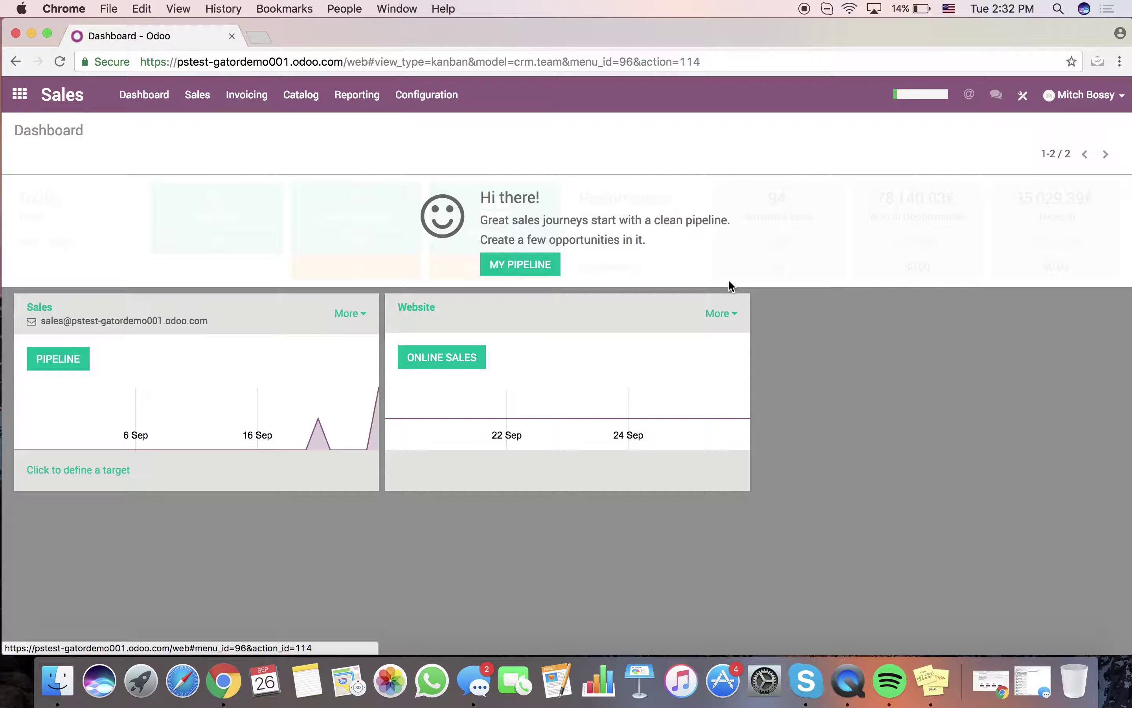
left_click(19, 94)
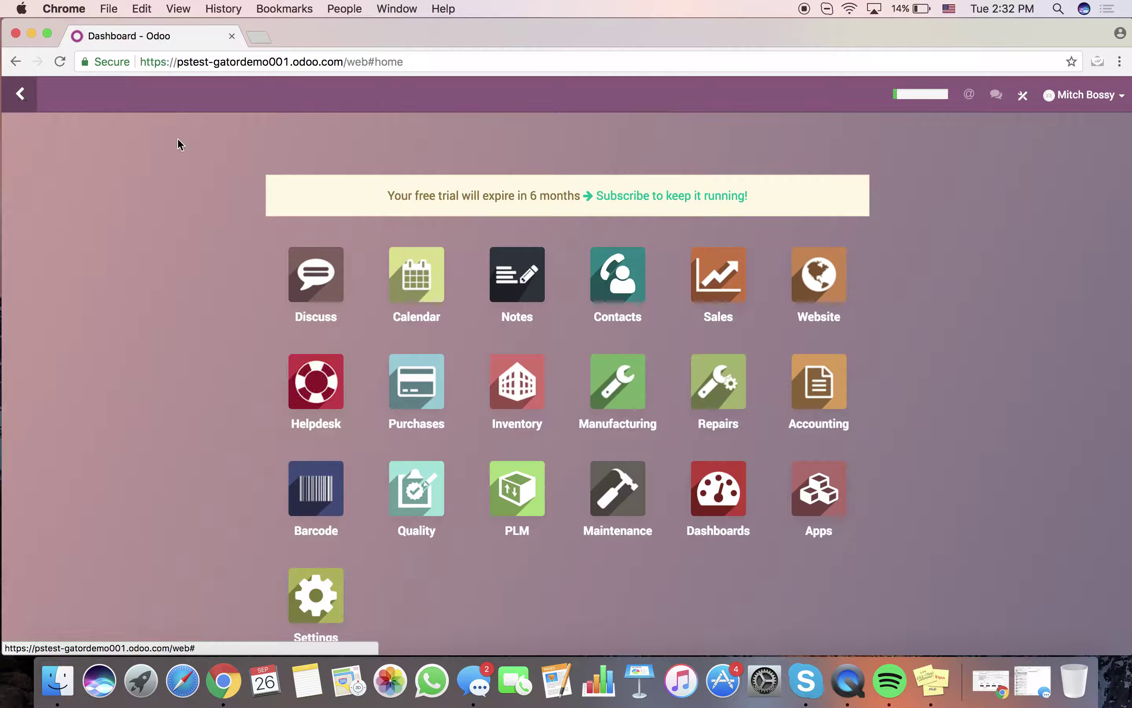
type("manu")
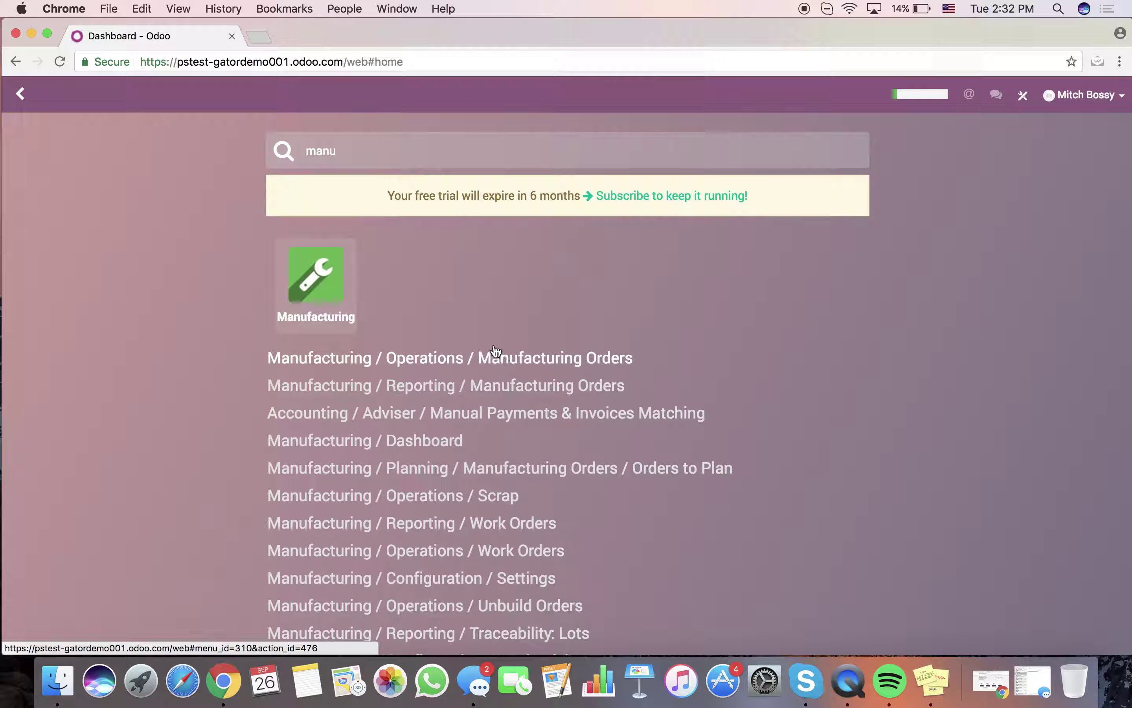
left_click(502, 357)
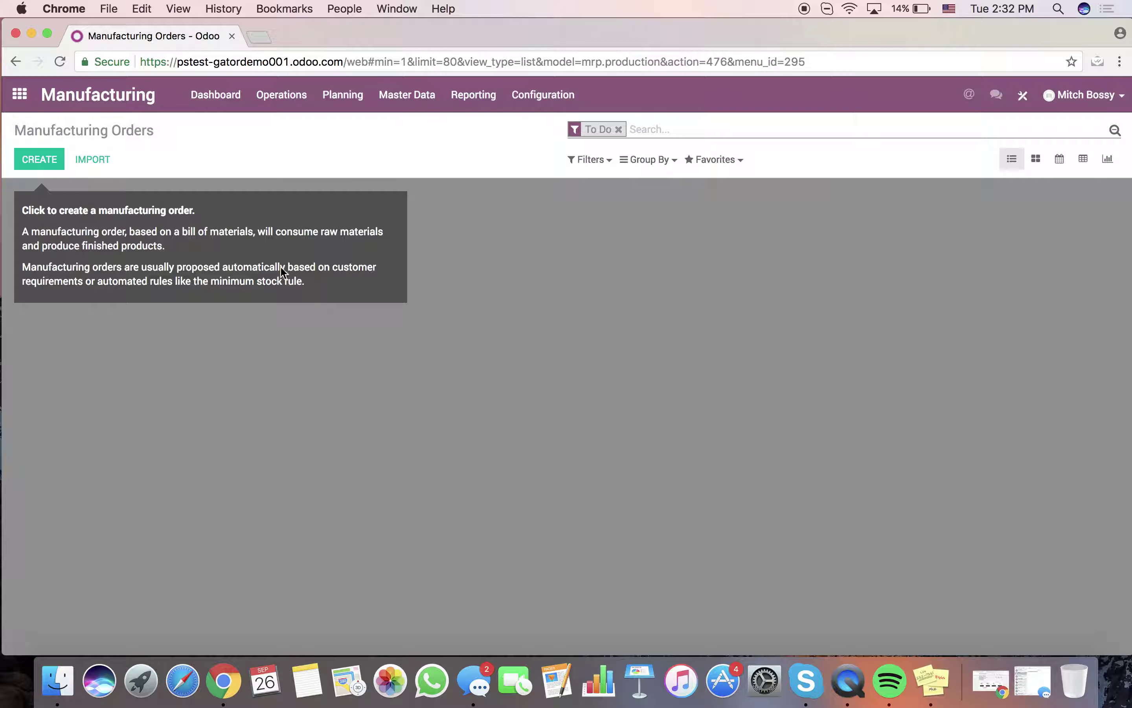
Step: Start a new quotation from the Sales Quotations list
left_click(31, 103)
left_click(692, 280)
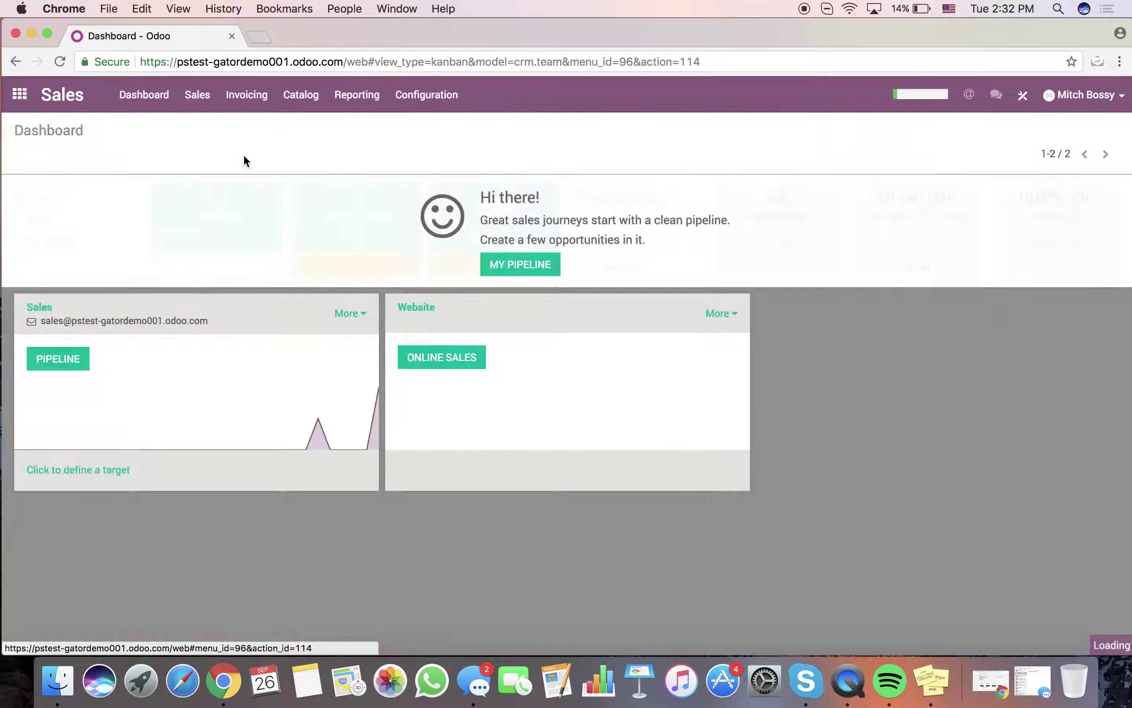
left_click(206, 113)
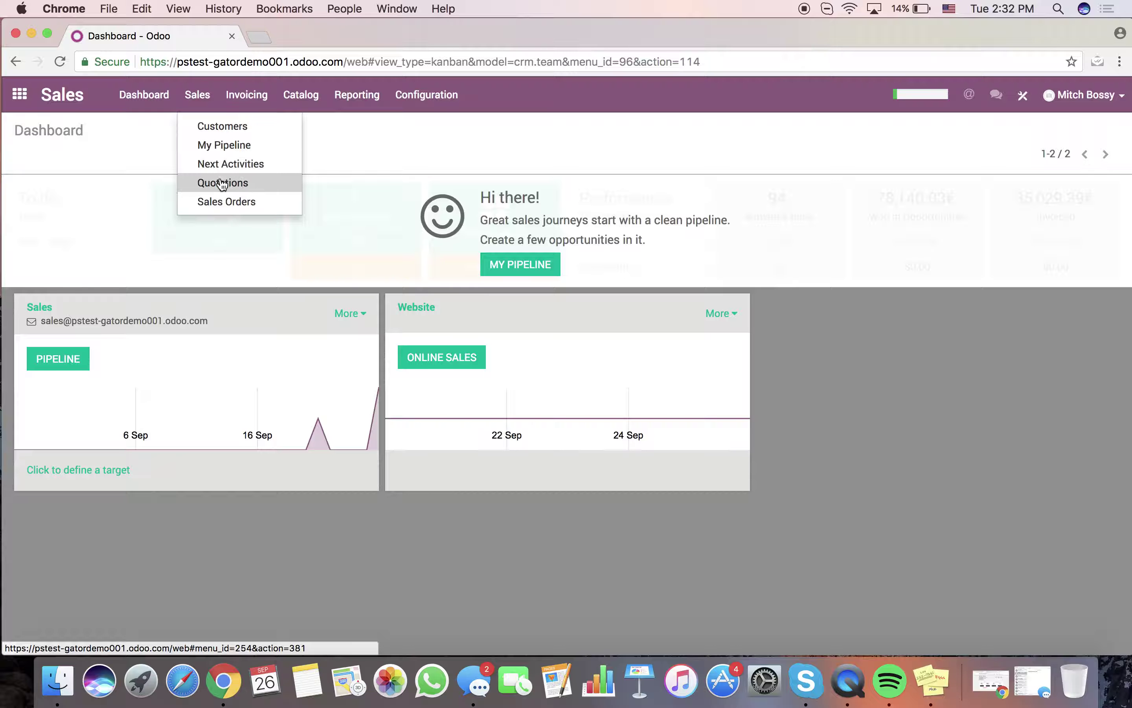
left_click(227, 182)
left_click(53, 154)
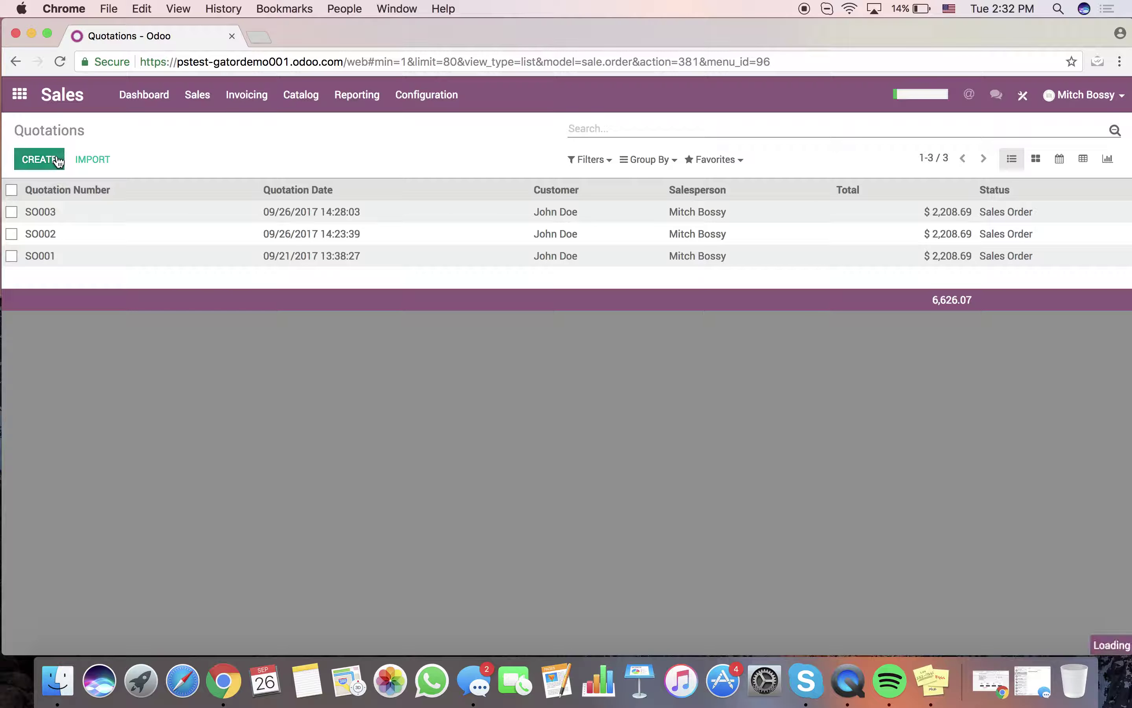
Step: Set the customer, add one AXIS A20 - 2016 / 2017 line, and confirm it as SO004
left_click(392, 293)
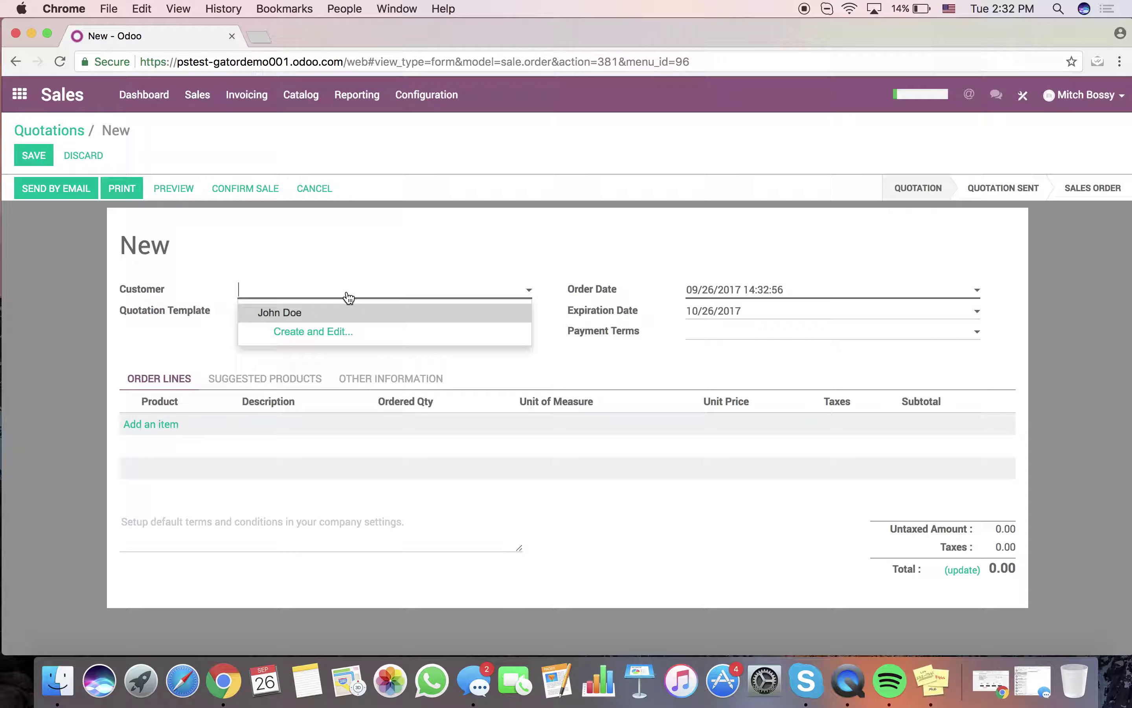
left_click(324, 312)
left_click(164, 425)
left_click(164, 428)
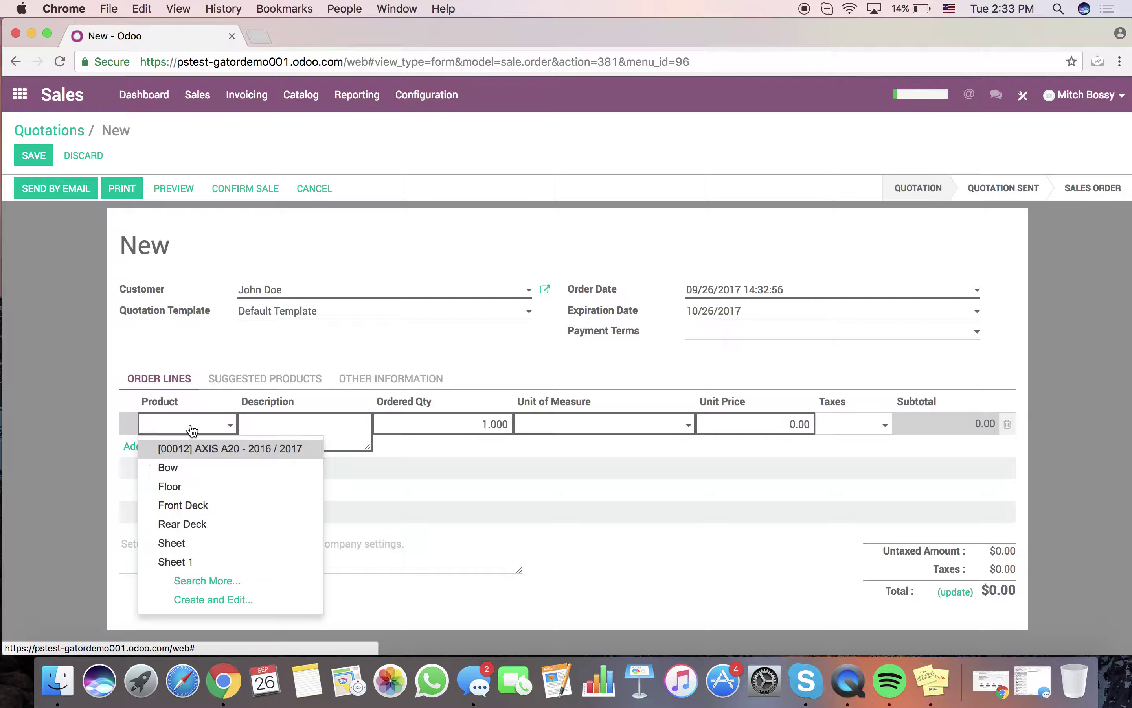
left_click(202, 450)
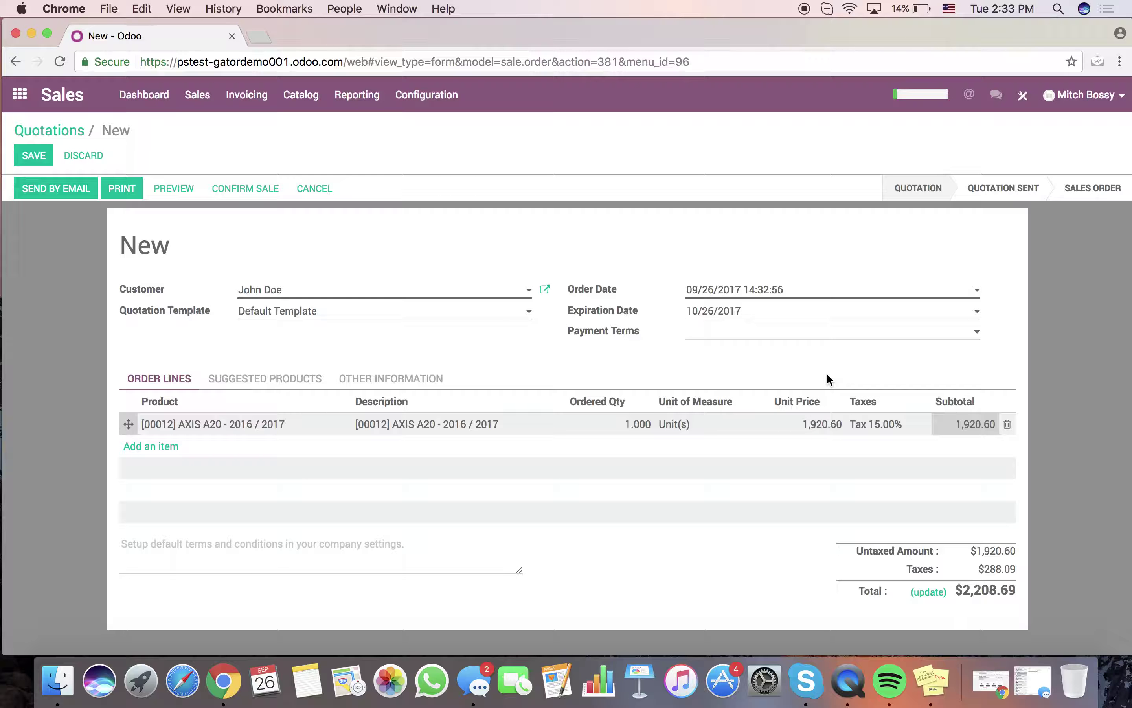
left_click(239, 189)
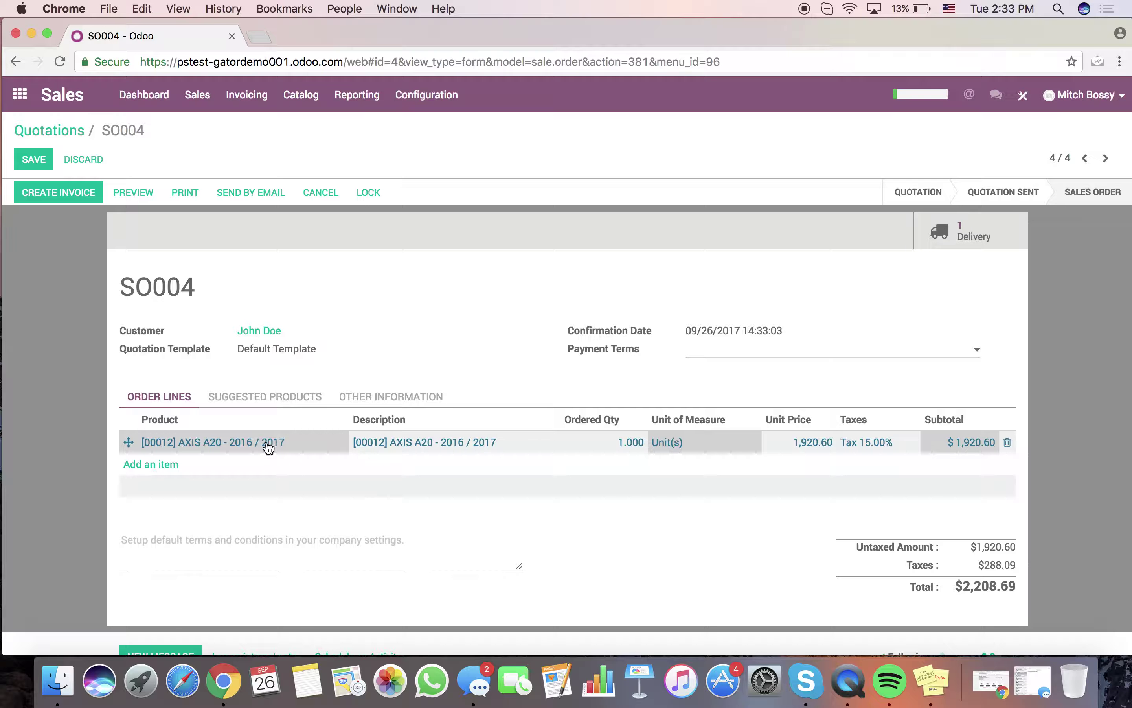
left_click(20, 95)
Step: Open MO/00015 for Floor, reserve Sheet 1 and Sheet 2, and plan its work order
left_click(618, 389)
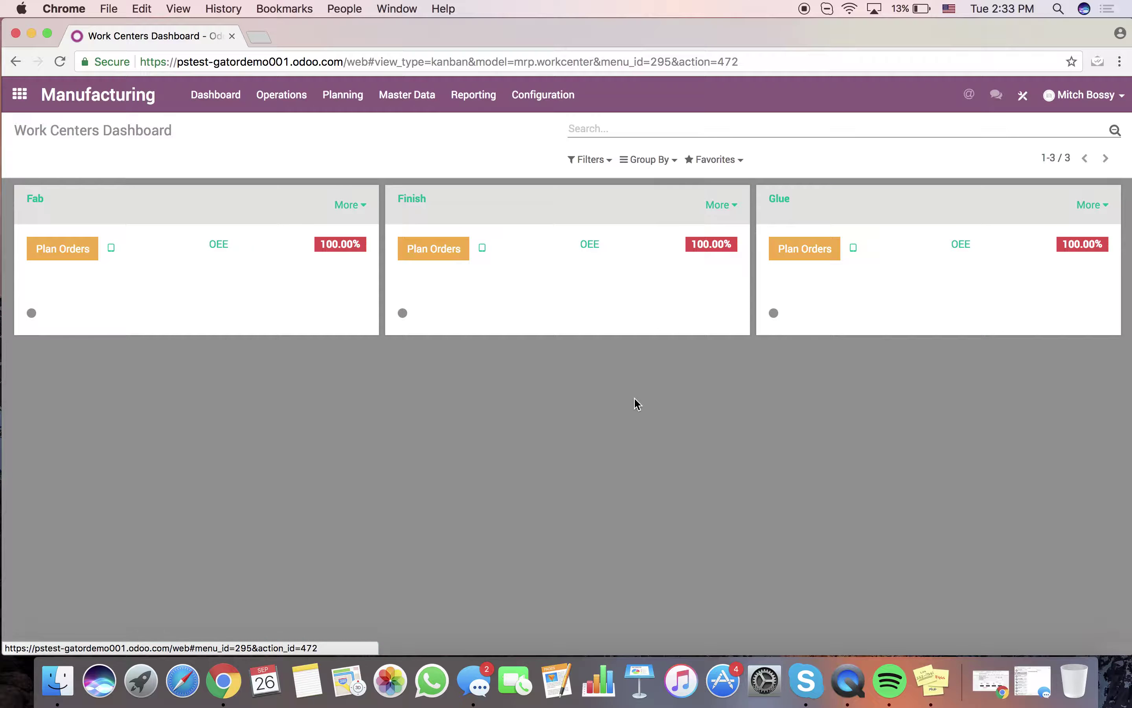
left_click(314, 95)
left_click(297, 119)
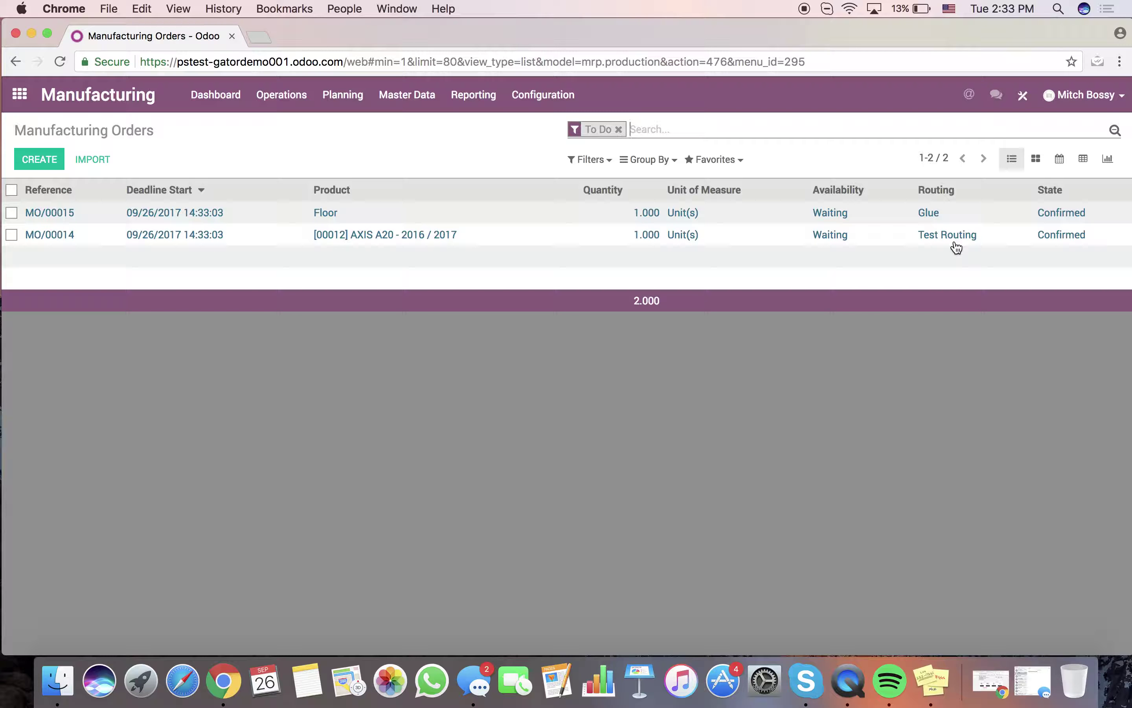
left_click(438, 215)
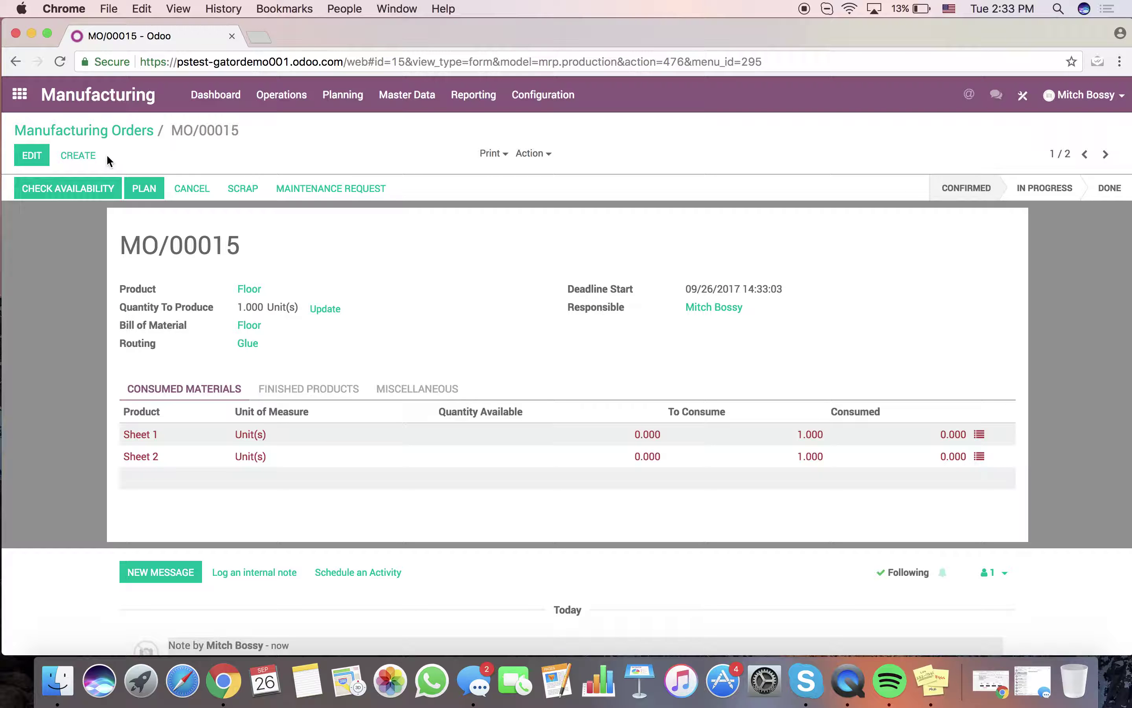
left_click(68, 188)
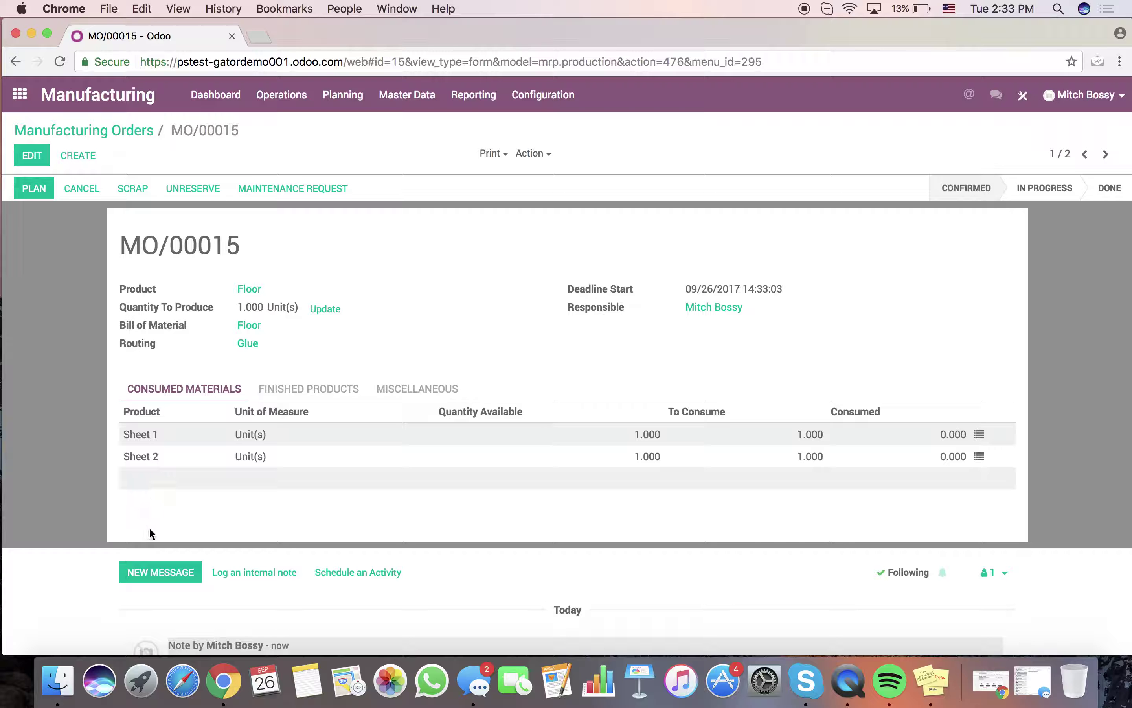
left_click(34, 188)
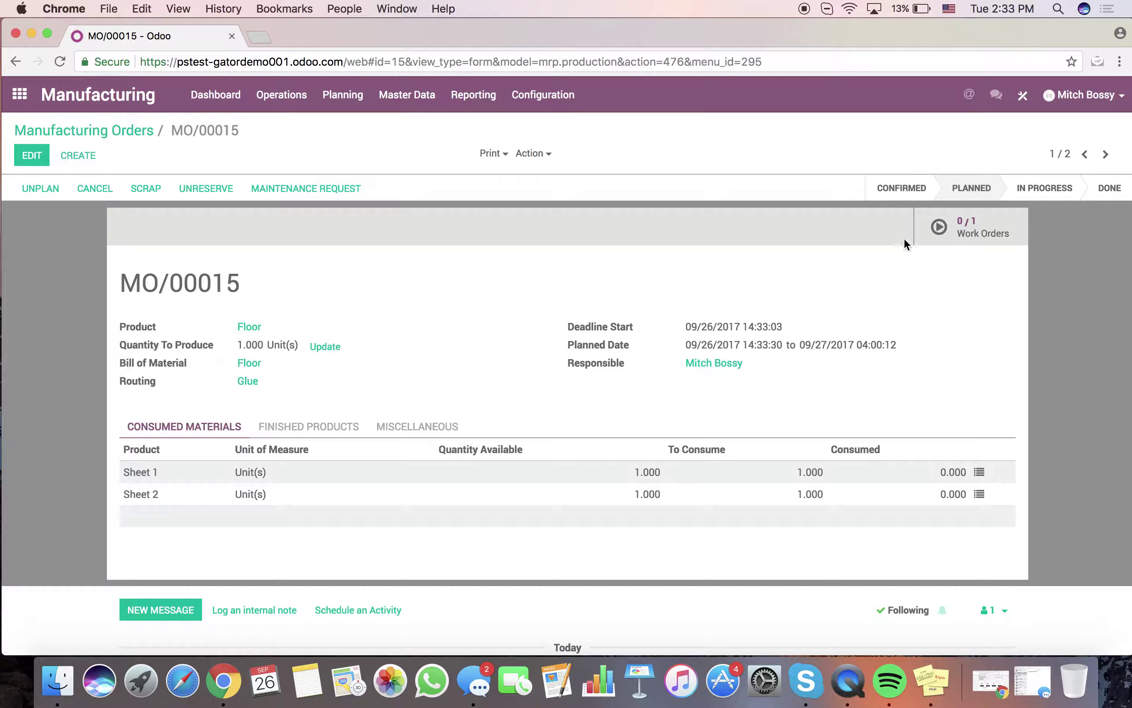
Step: Launch the Glue work order for MO/00015 from the dashboard and check its time tracking
left_click(236, 96)
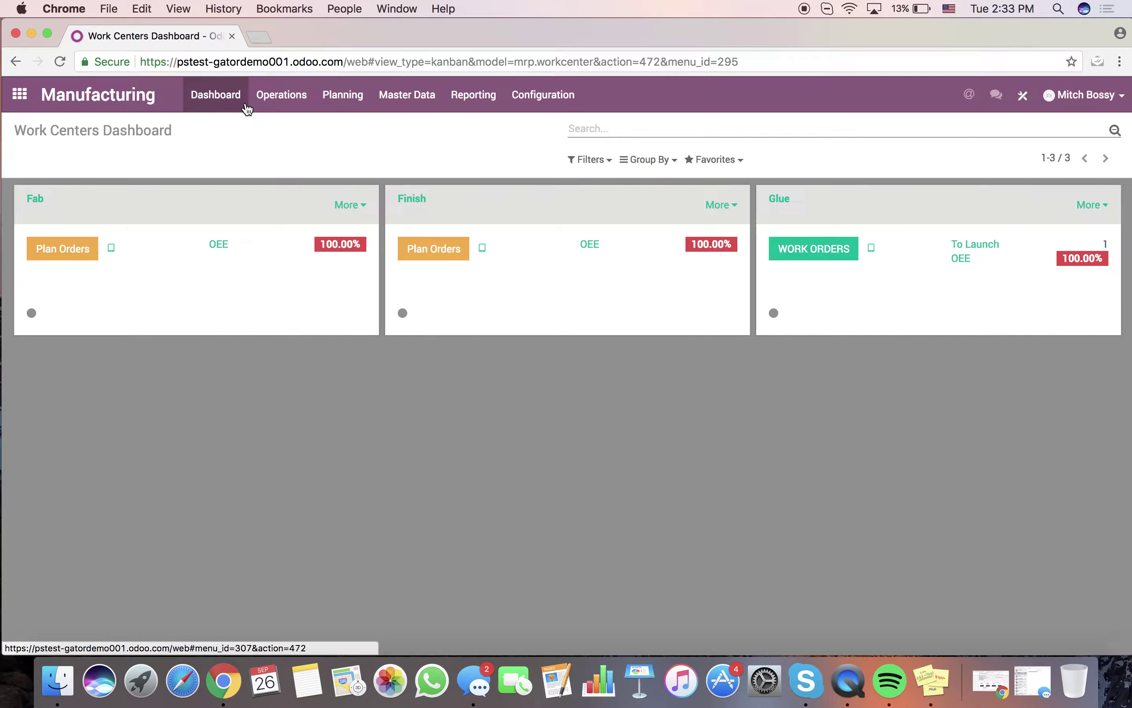
type("glue")
key("Return")
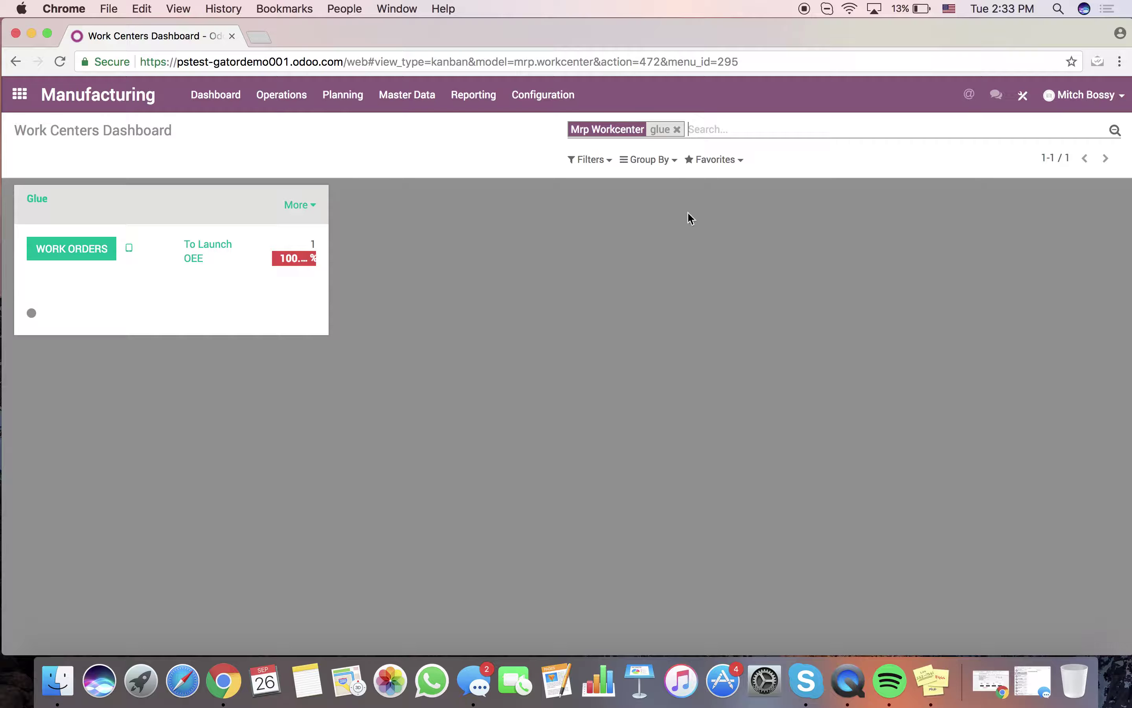
left_click(226, 248)
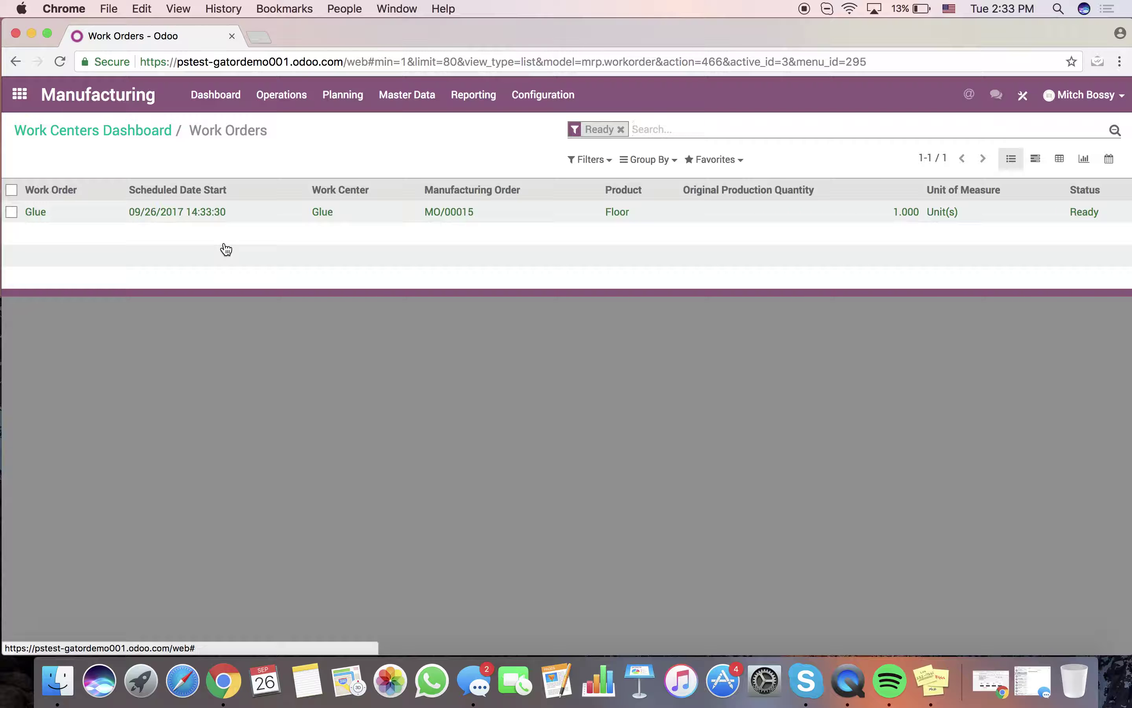
left_click(234, 223)
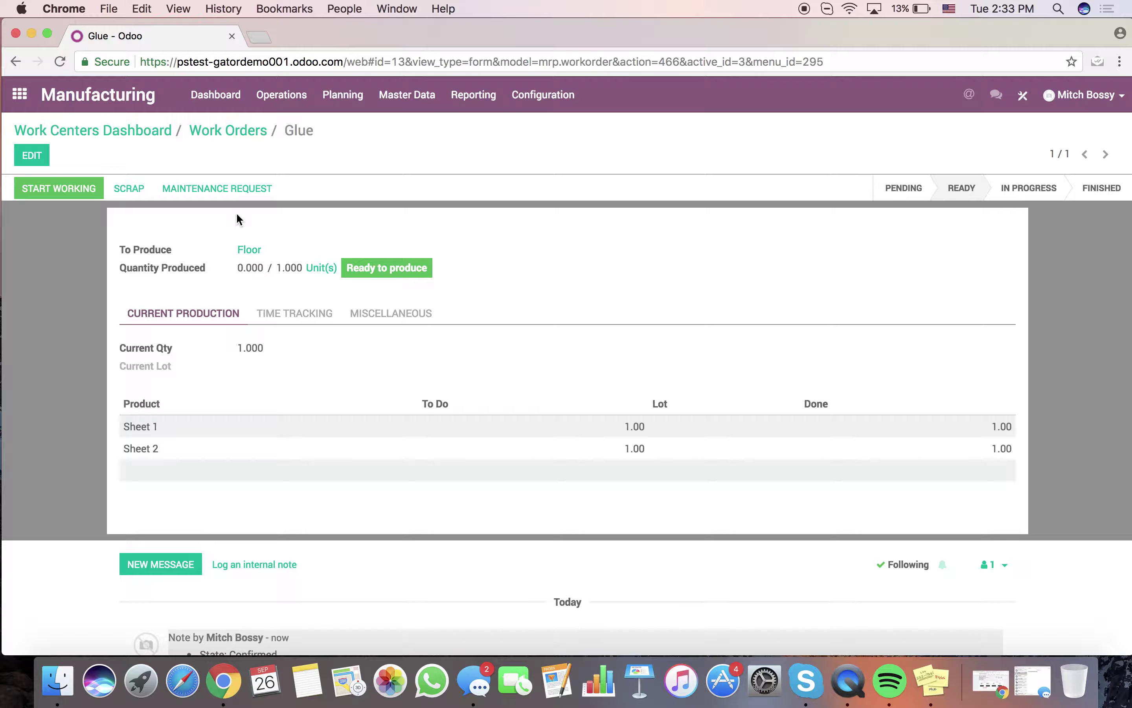
left_click(89, 189)
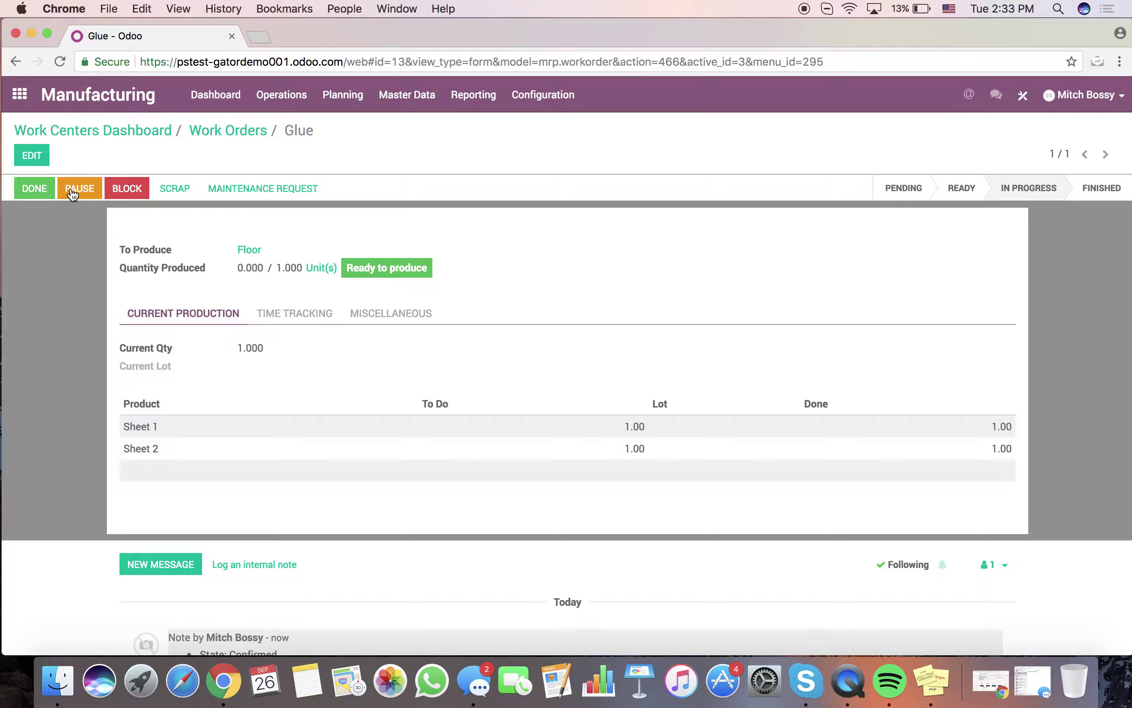
left_click(293, 323)
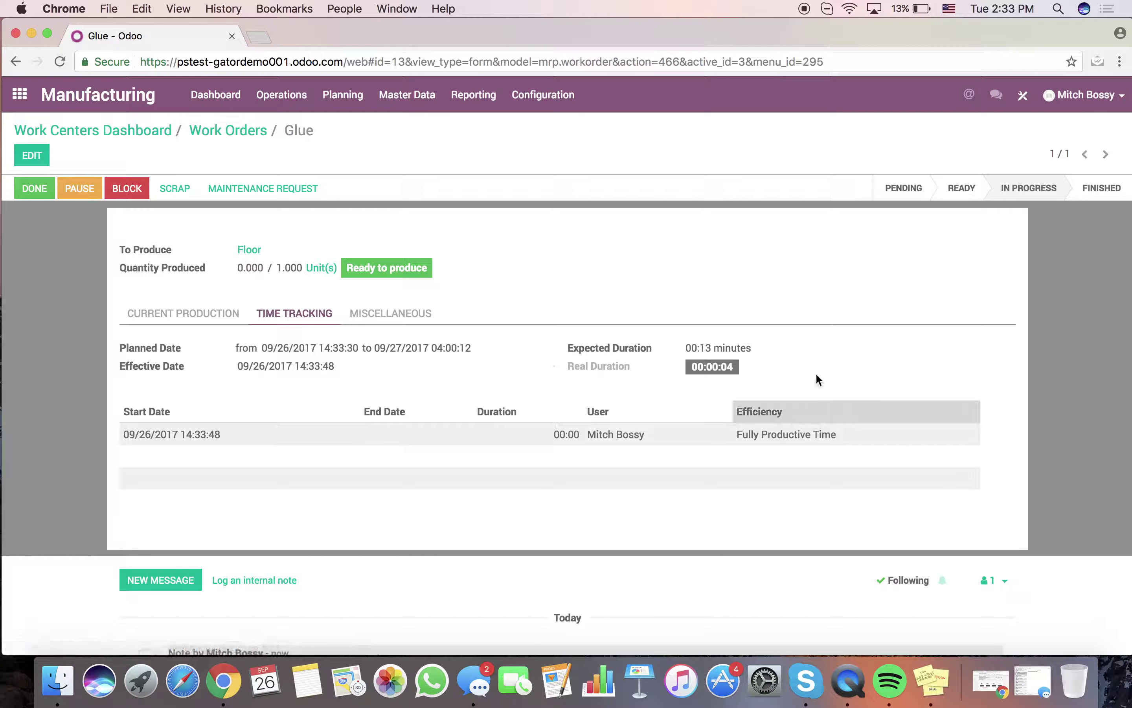
left_click(183, 315)
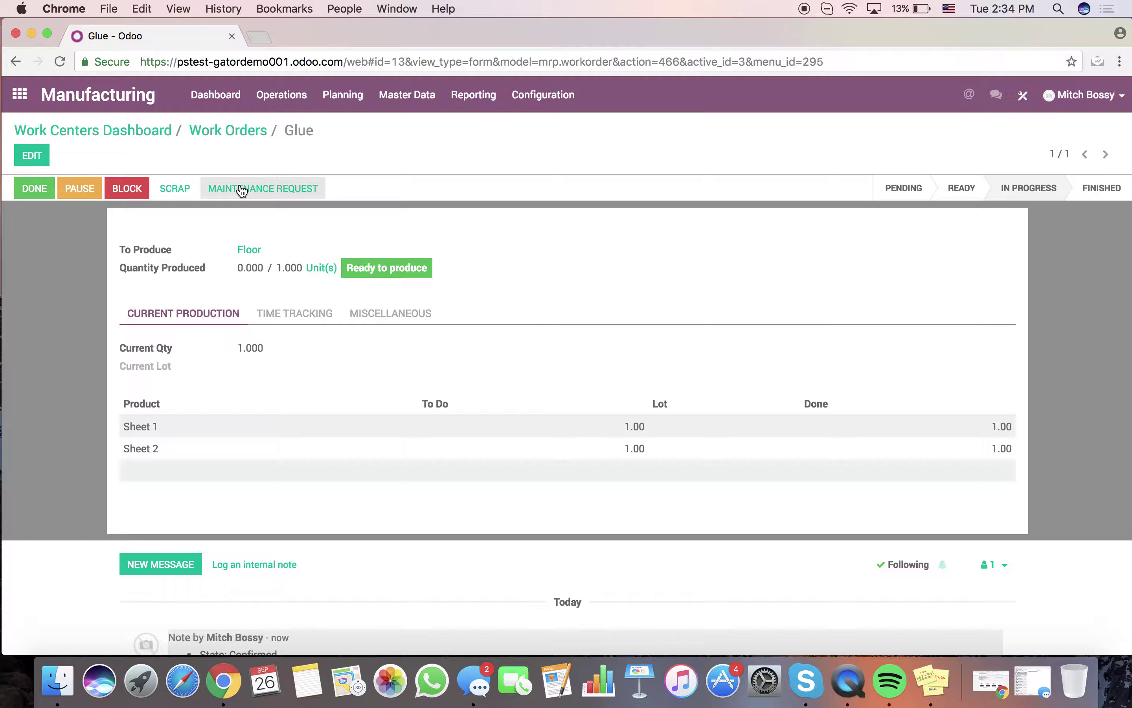
Step: Assign lot 0000009 to Sheet 1 and lot 0000010 to Sheet 2, and save
left_click(34, 157)
left_click(673, 432)
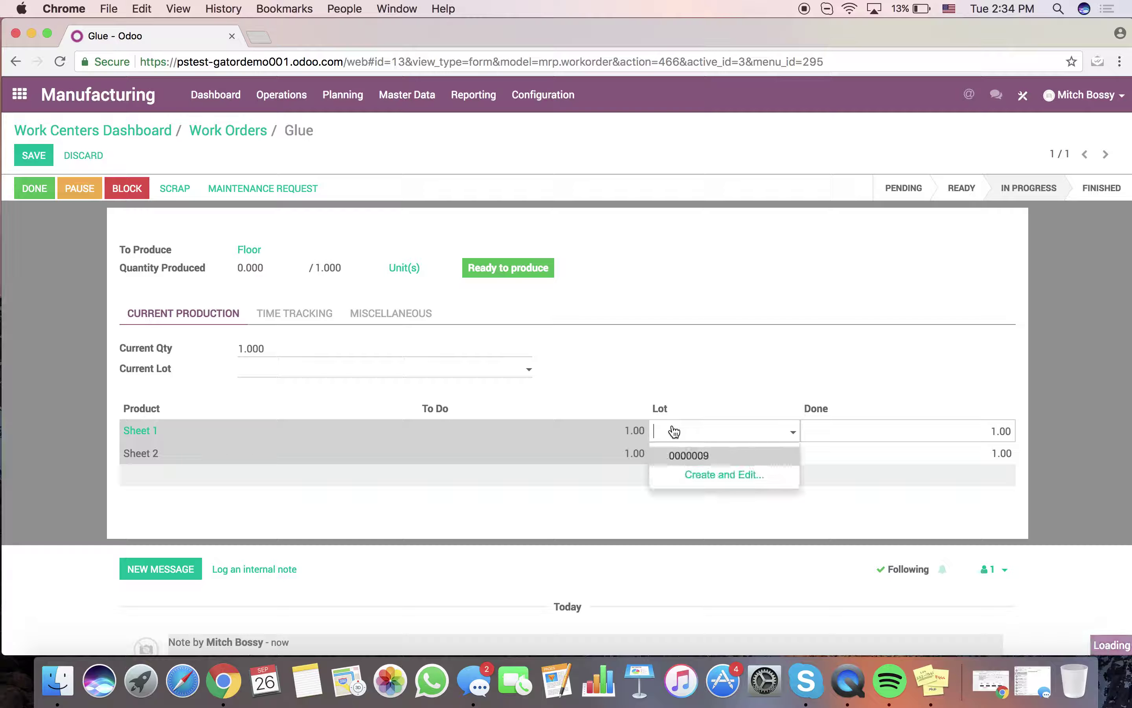
left_click(714, 459)
left_click(714, 461)
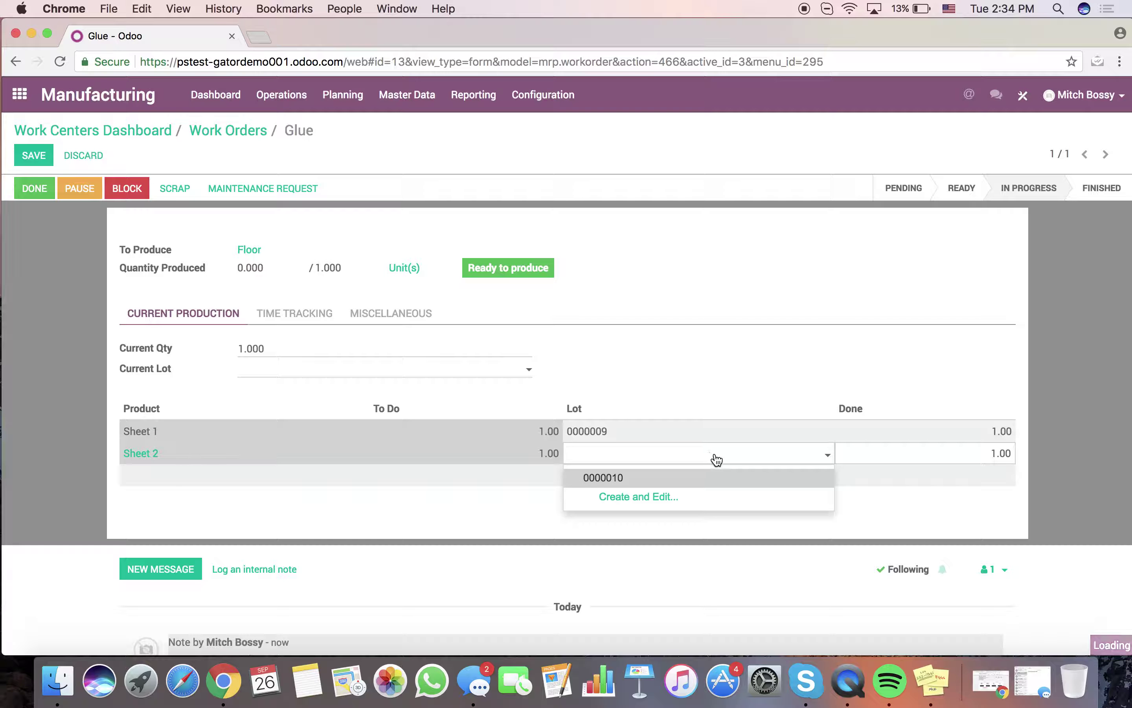
left_click(716, 475)
left_click(88, 464)
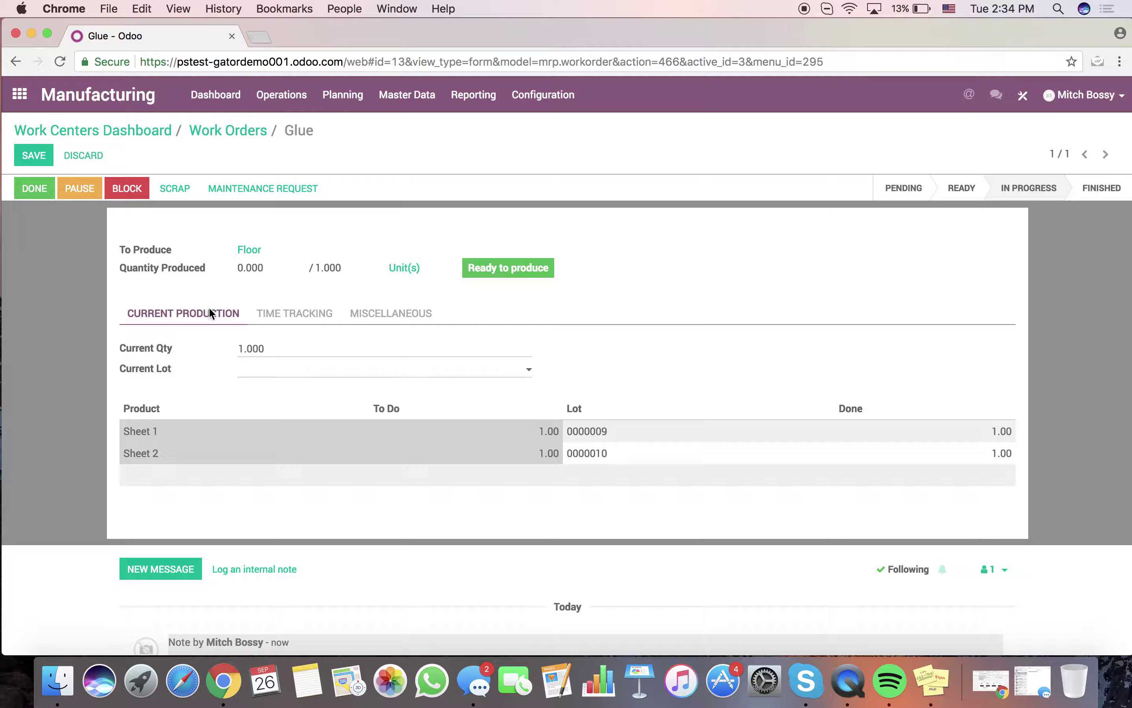
left_click(39, 160)
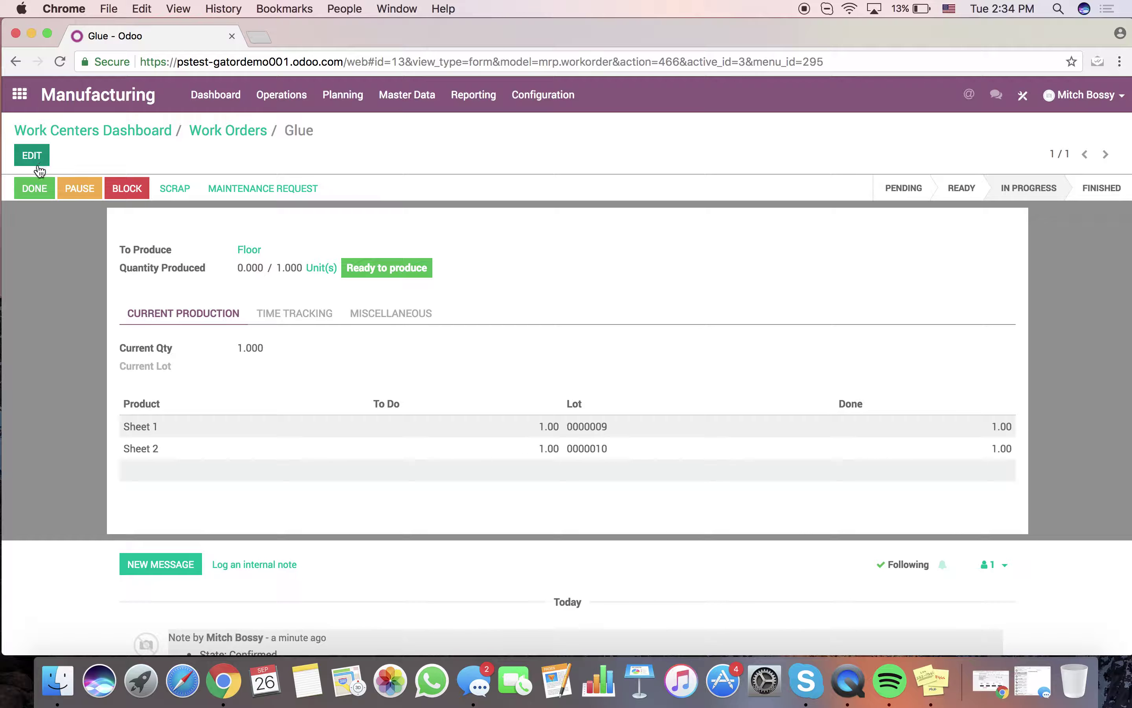
Step: Create finished lot 0000015 for Floor, save, and mark the Glue work order done
left_click(33, 160)
left_click(310, 372)
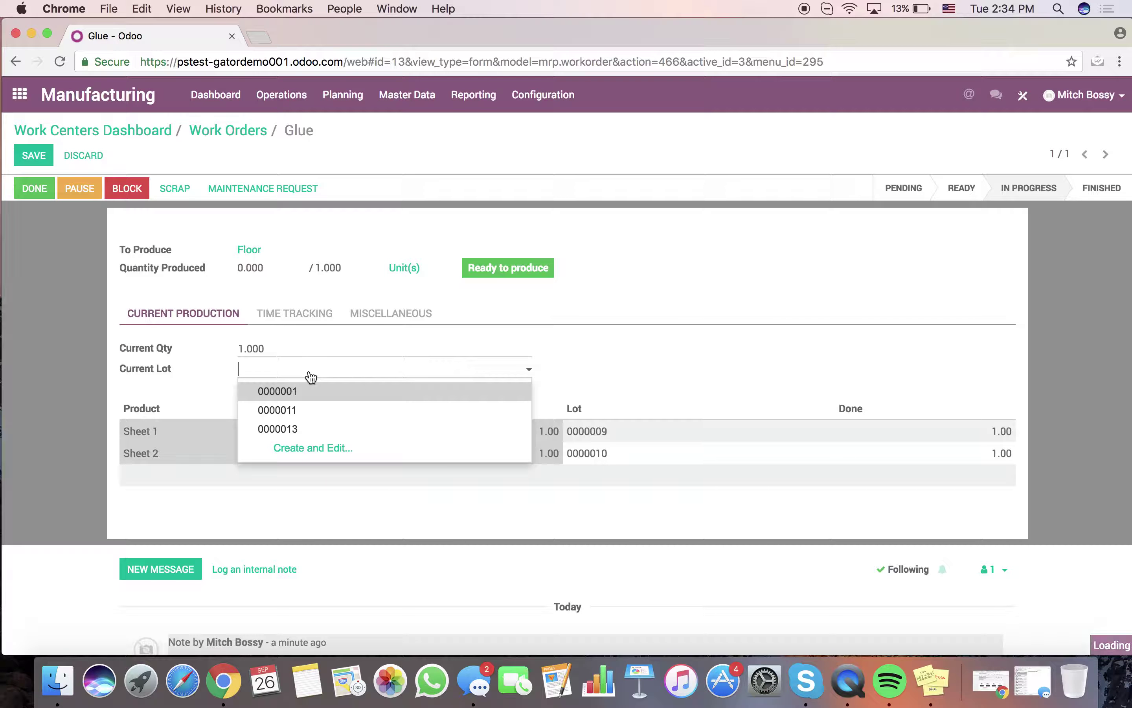
left_click(358, 455)
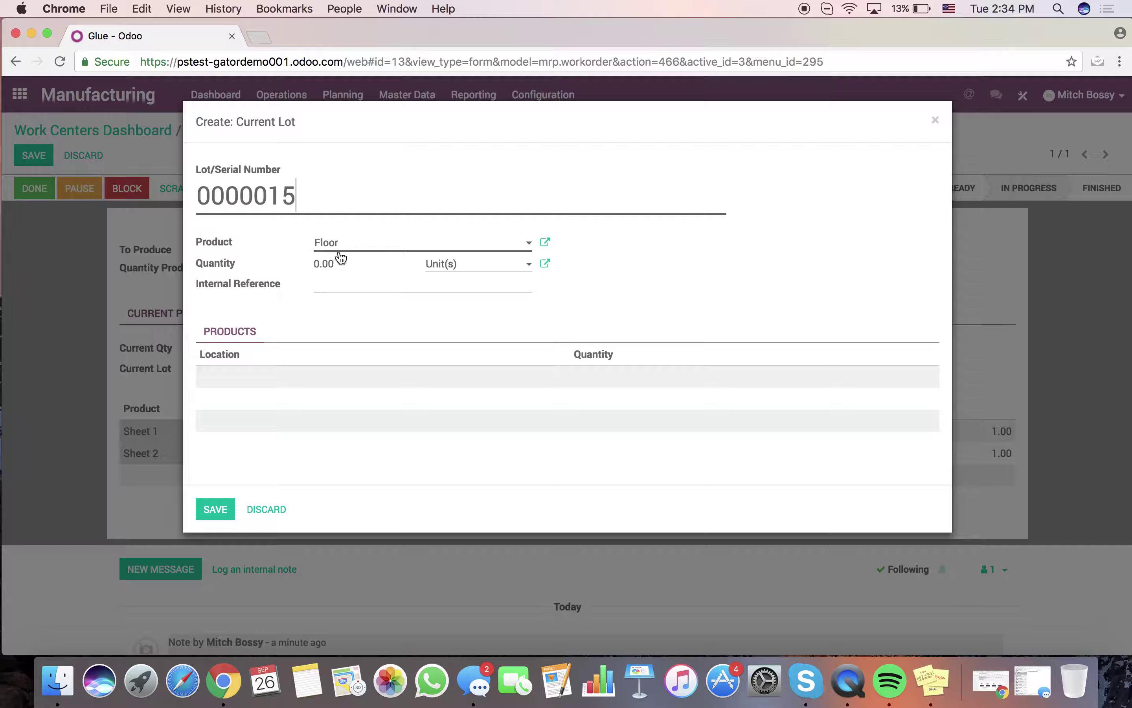
left_click(218, 509)
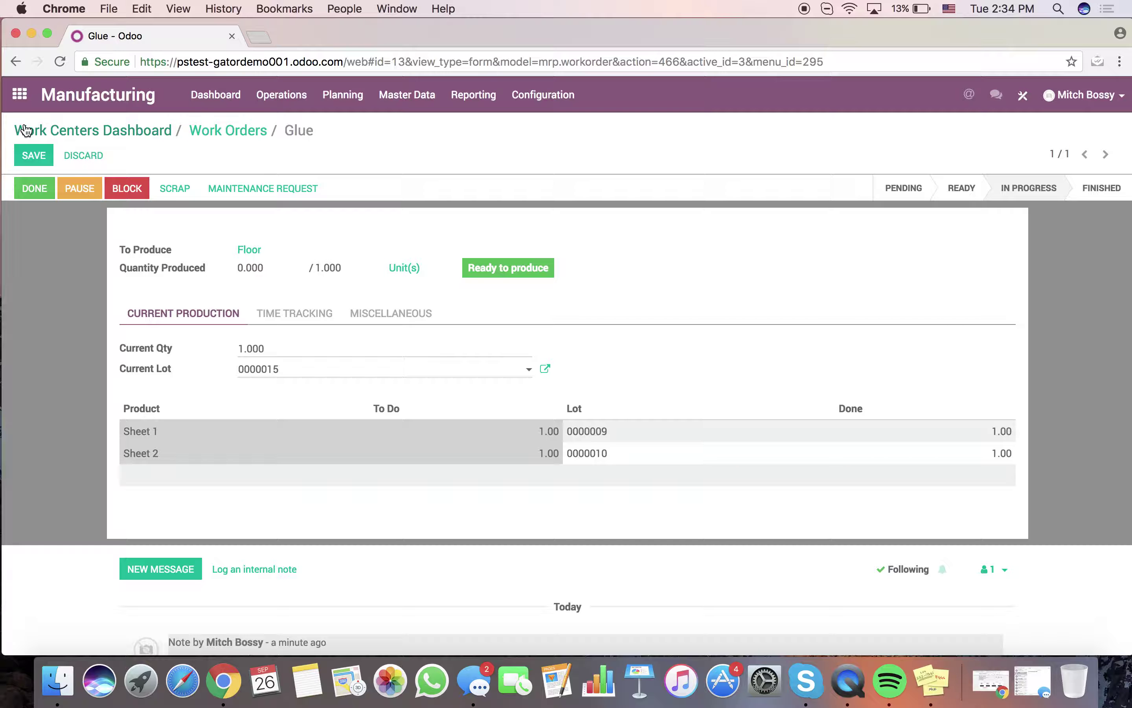
left_click(32, 154)
left_click(35, 193)
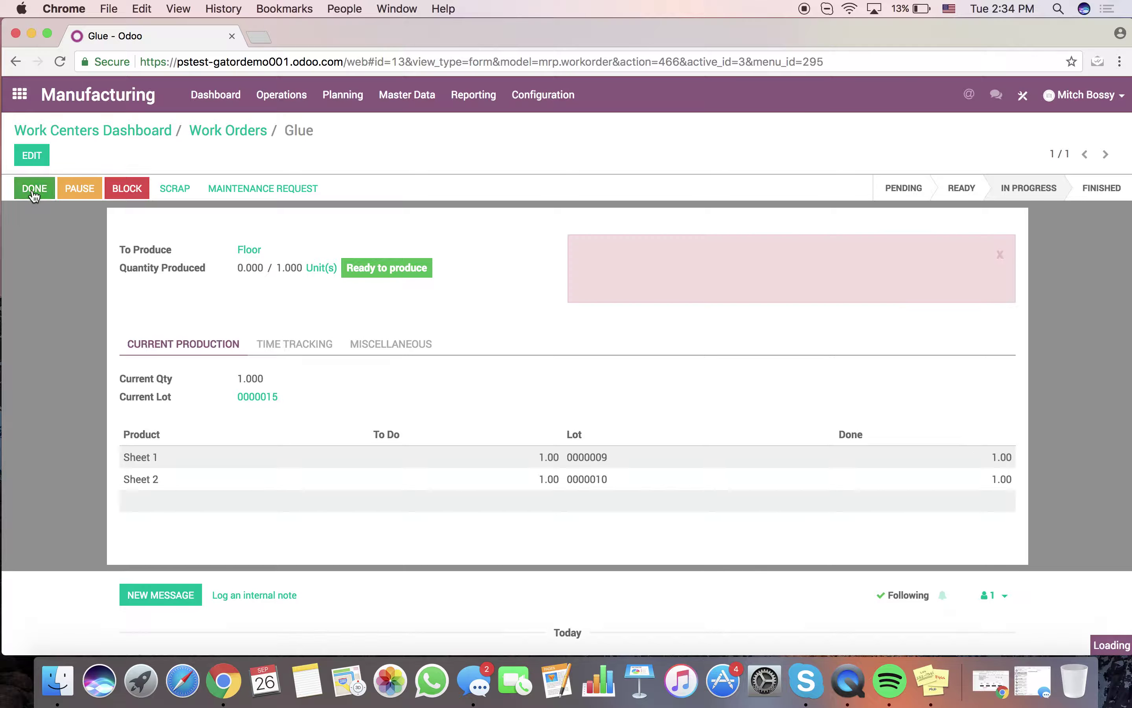
Step: Browse the manufacturing orders, looking at MO/00015 and MO/00014
left_click(216, 99)
left_click(293, 109)
left_click(290, 123)
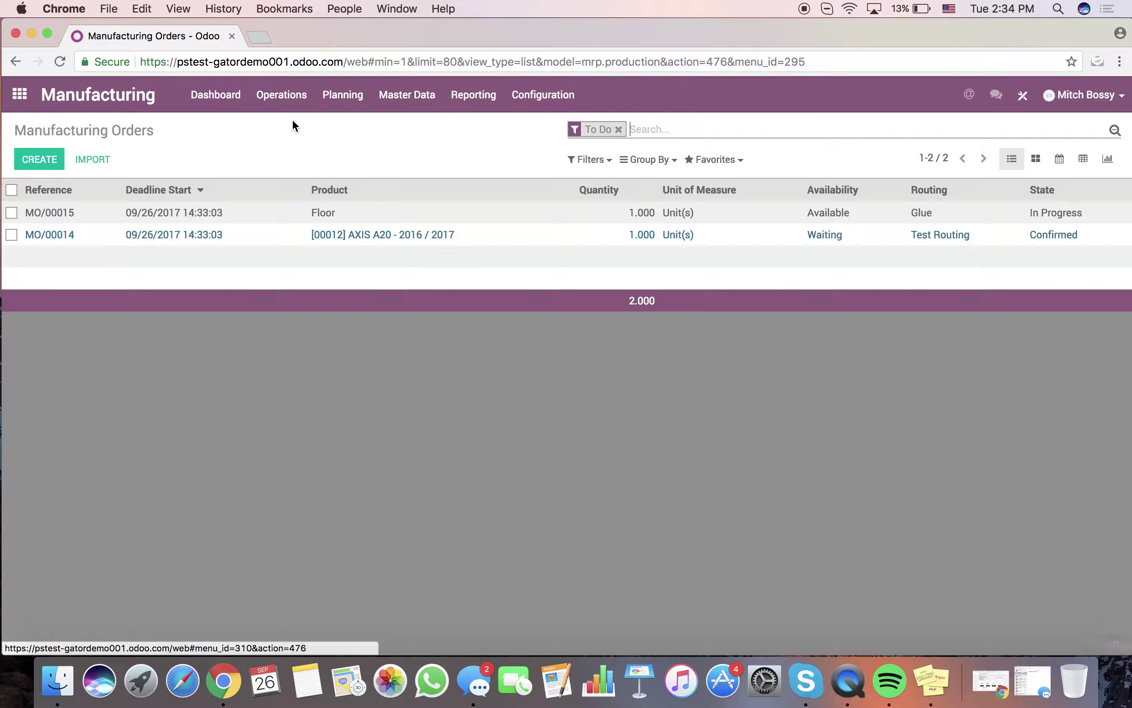
left_click(995, 219)
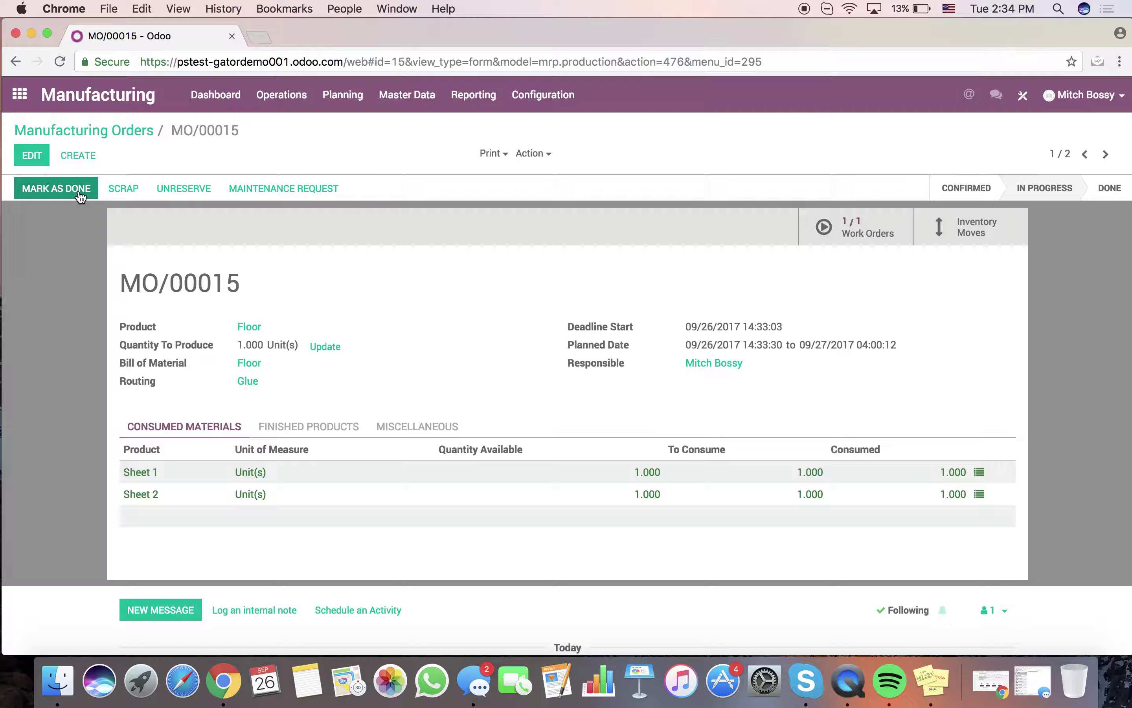
left_click(21, 131)
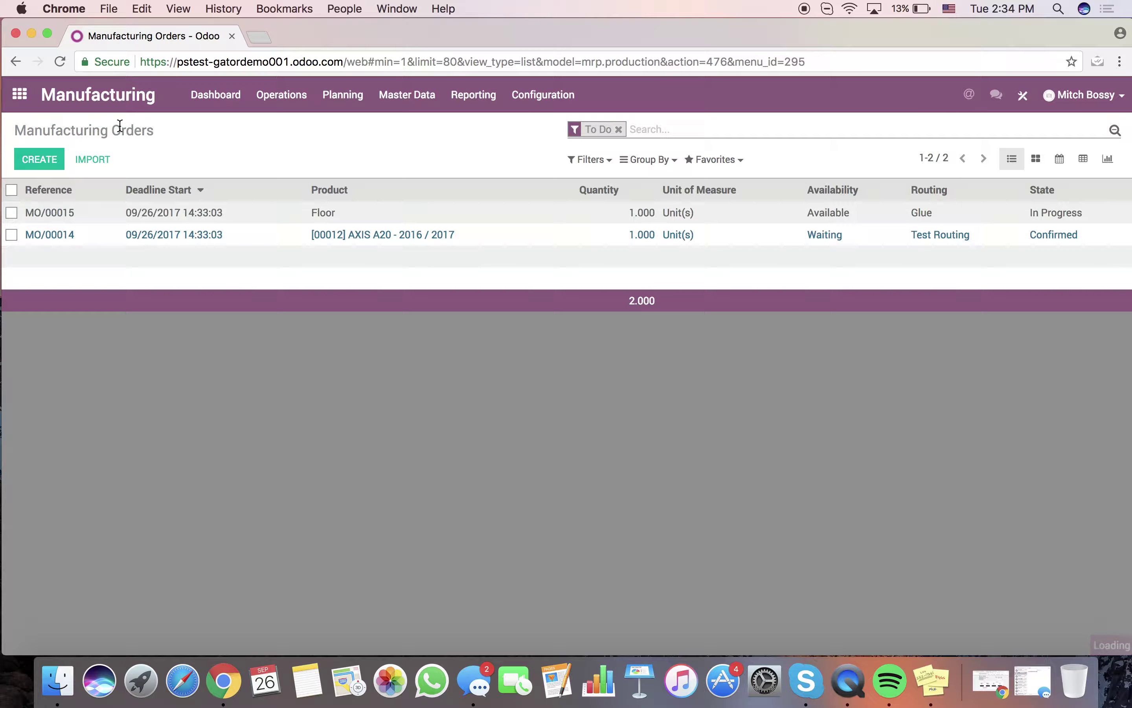
left_click(234, 241)
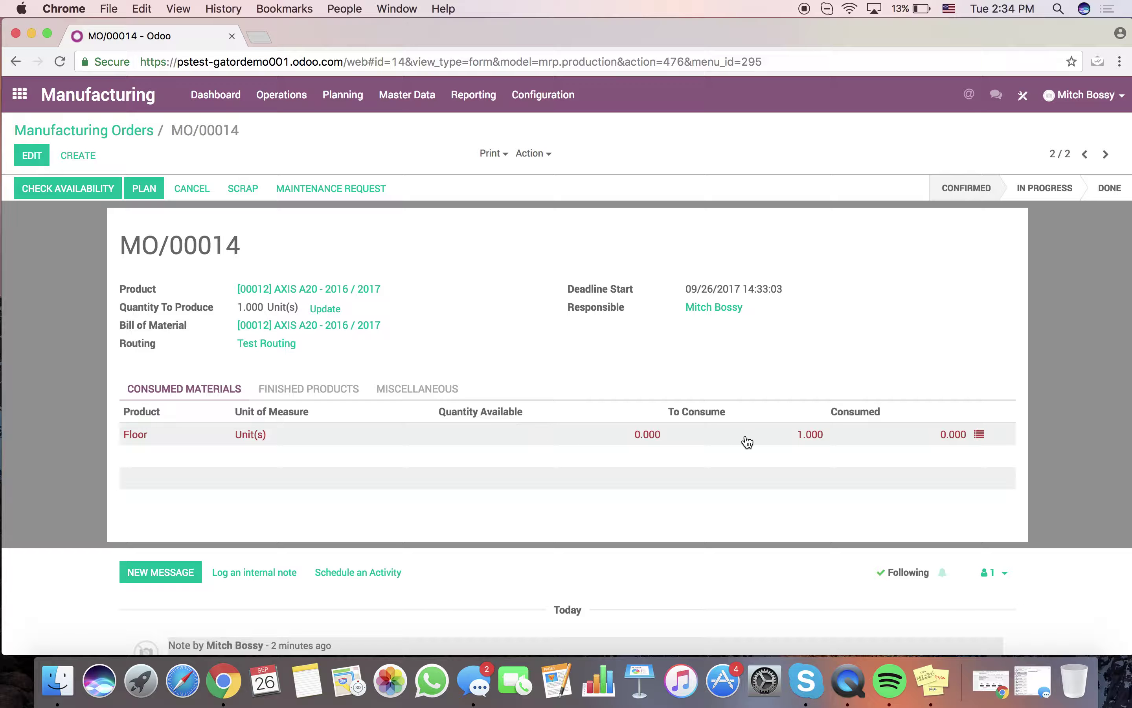
Step: Mark MO/00015 as done and plan MO/00014, creating its three work orders
left_click(143, 130)
left_click(184, 209)
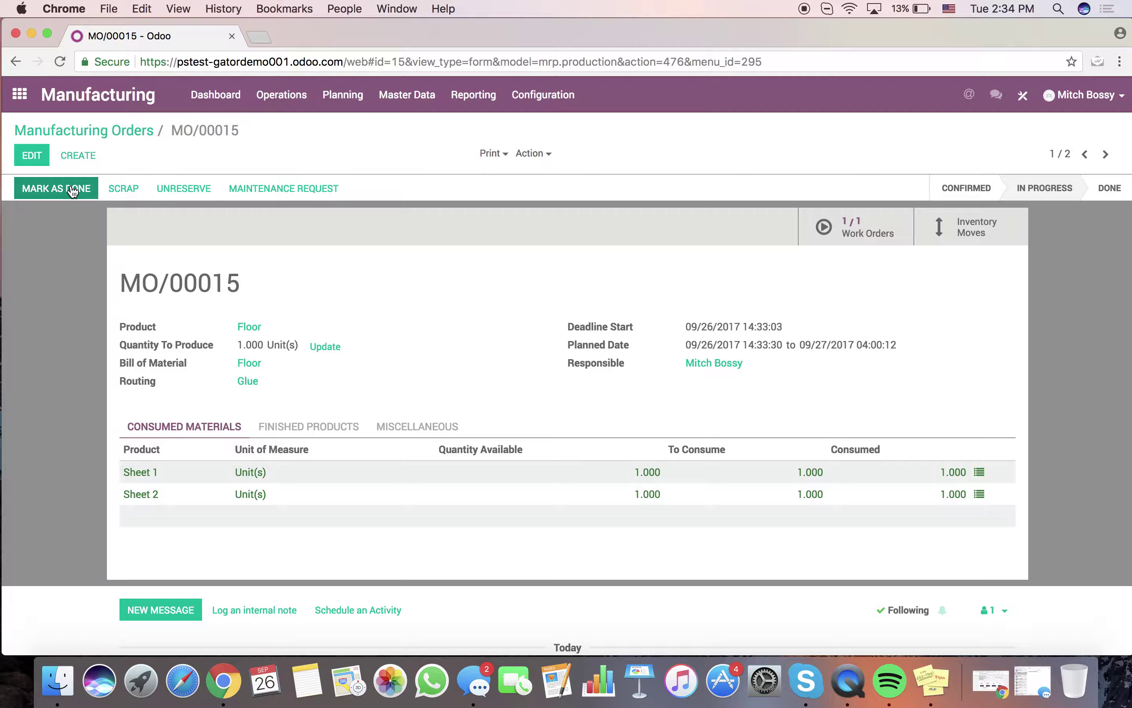
left_click(87, 187)
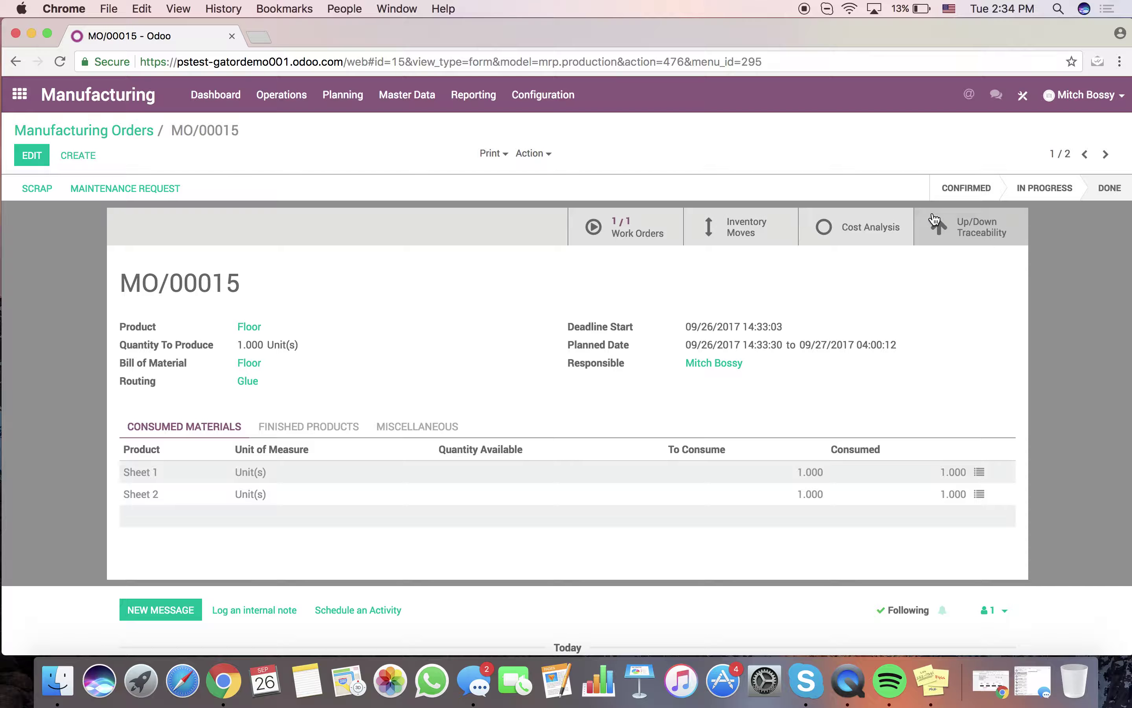
left_click(117, 131)
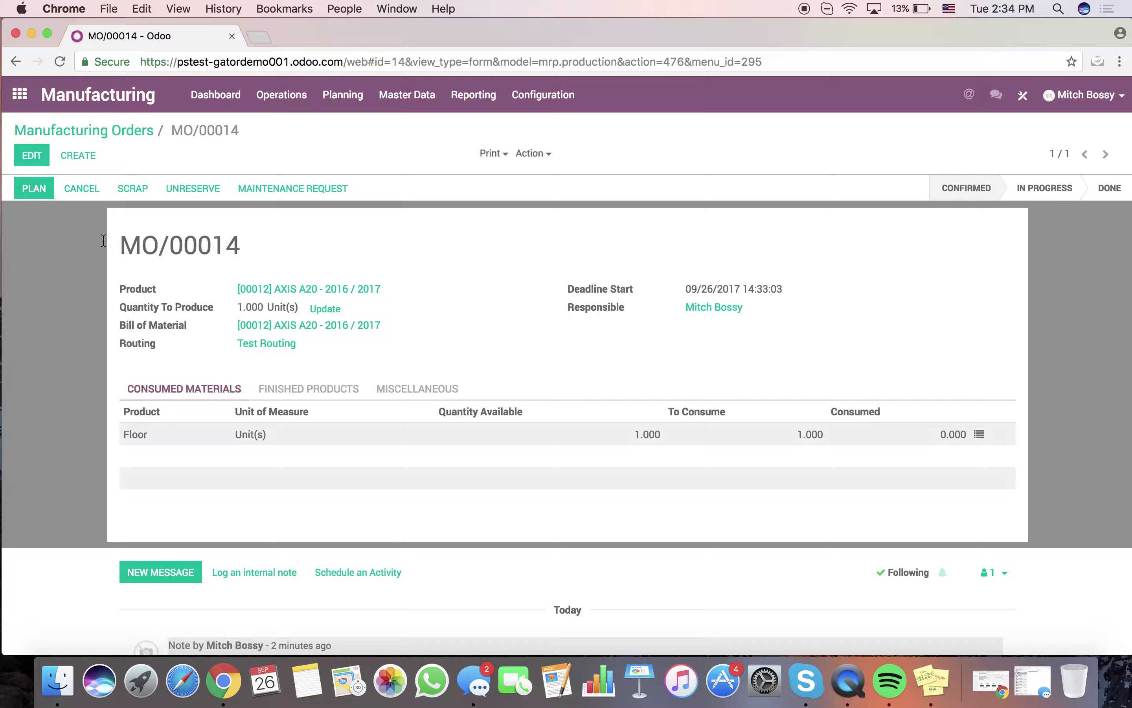
left_click(39, 194)
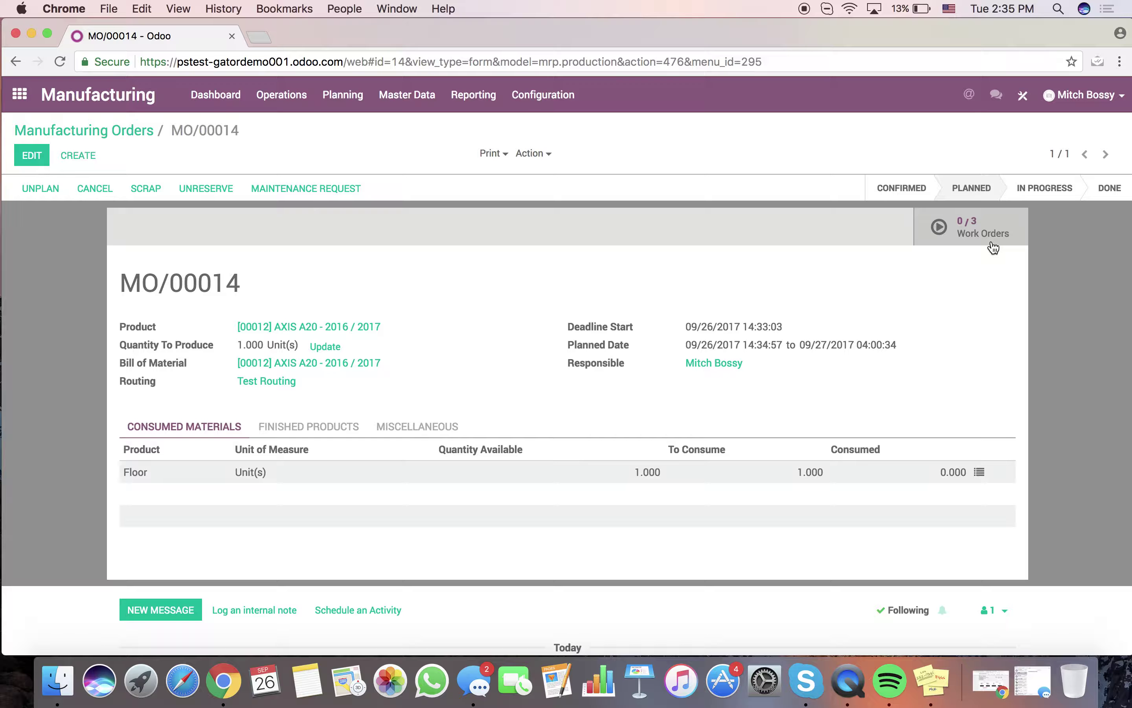
Step: Start the Fabricate work order, create finished lot 0000016, save, and mark it done
left_click(217, 101)
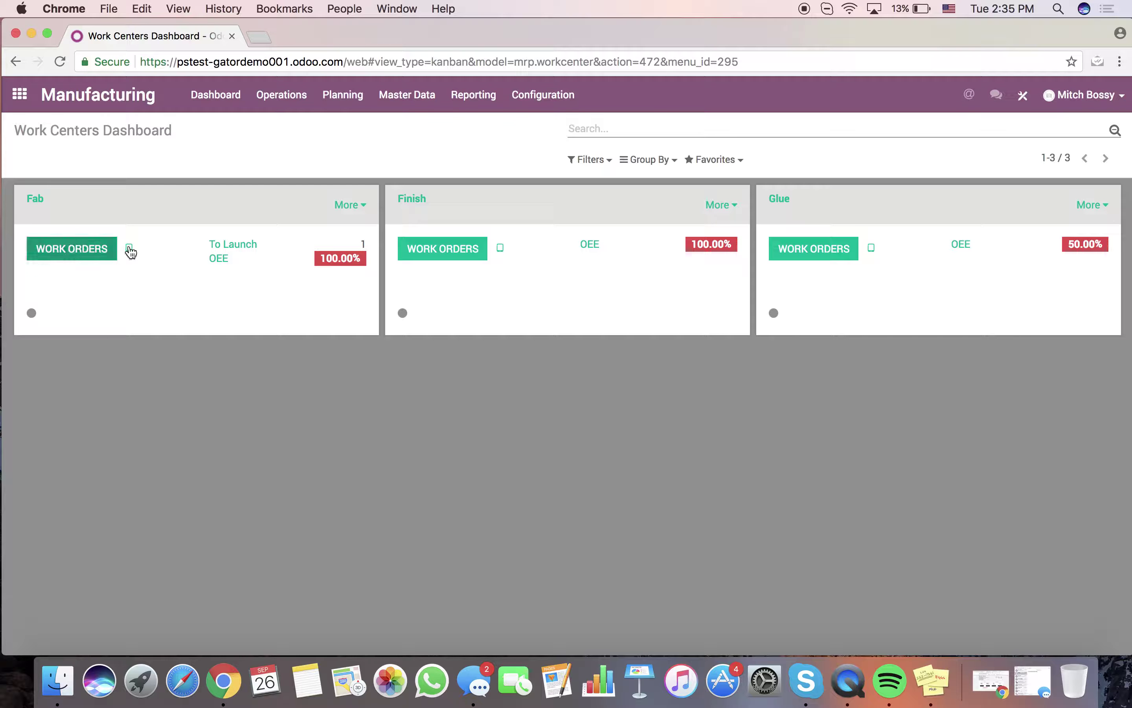
left_click(231, 246)
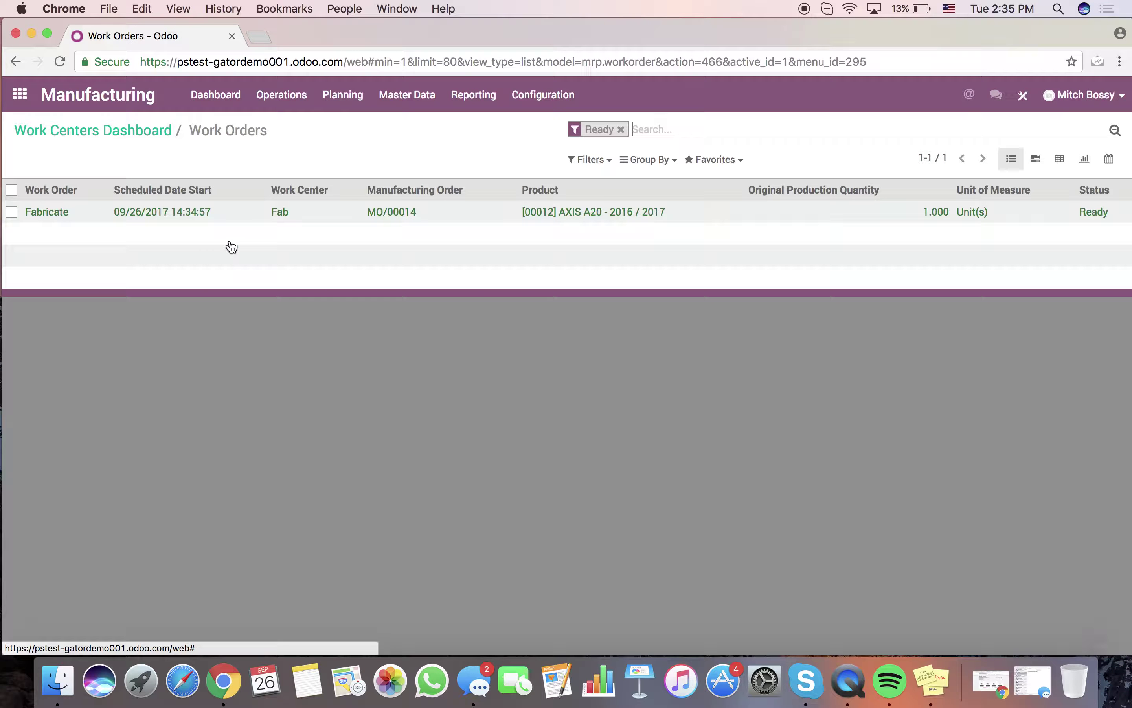
left_click(196, 214)
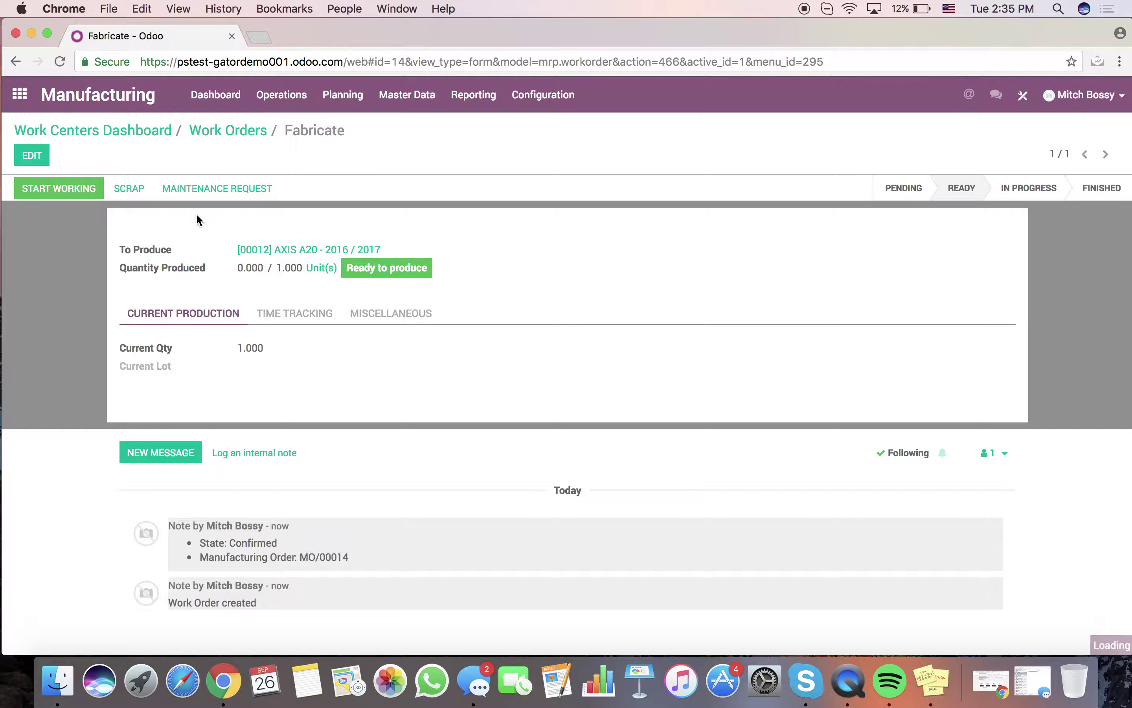
left_click(74, 189)
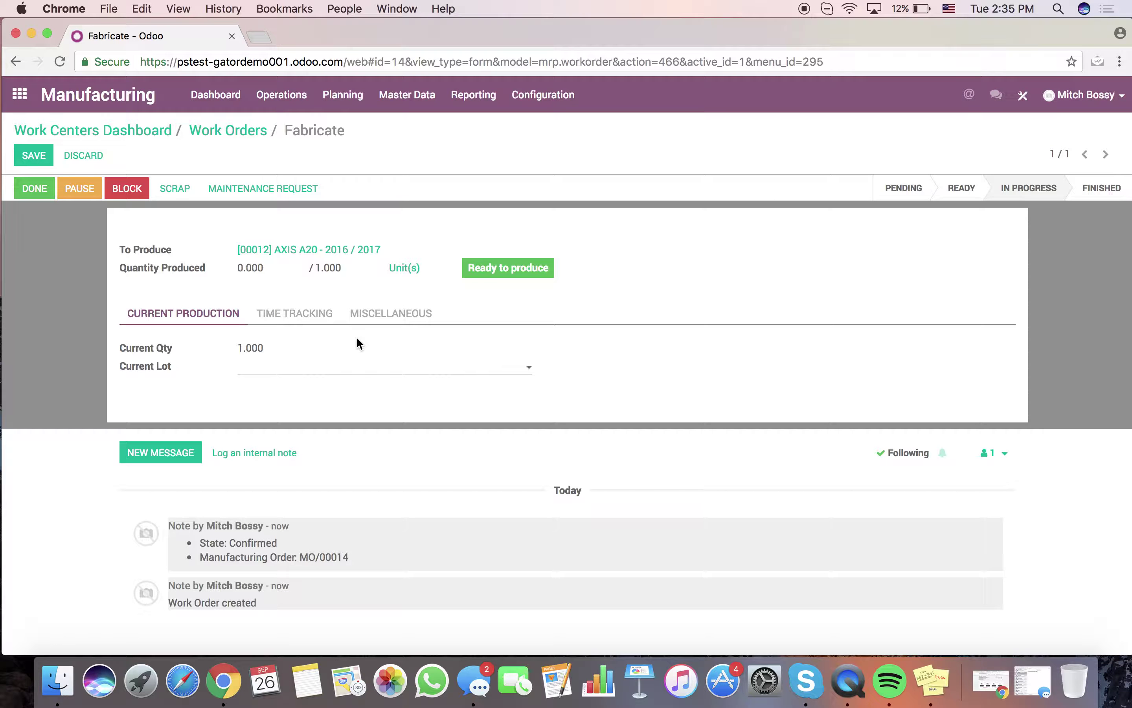
left_click(331, 366)
left_click(349, 449)
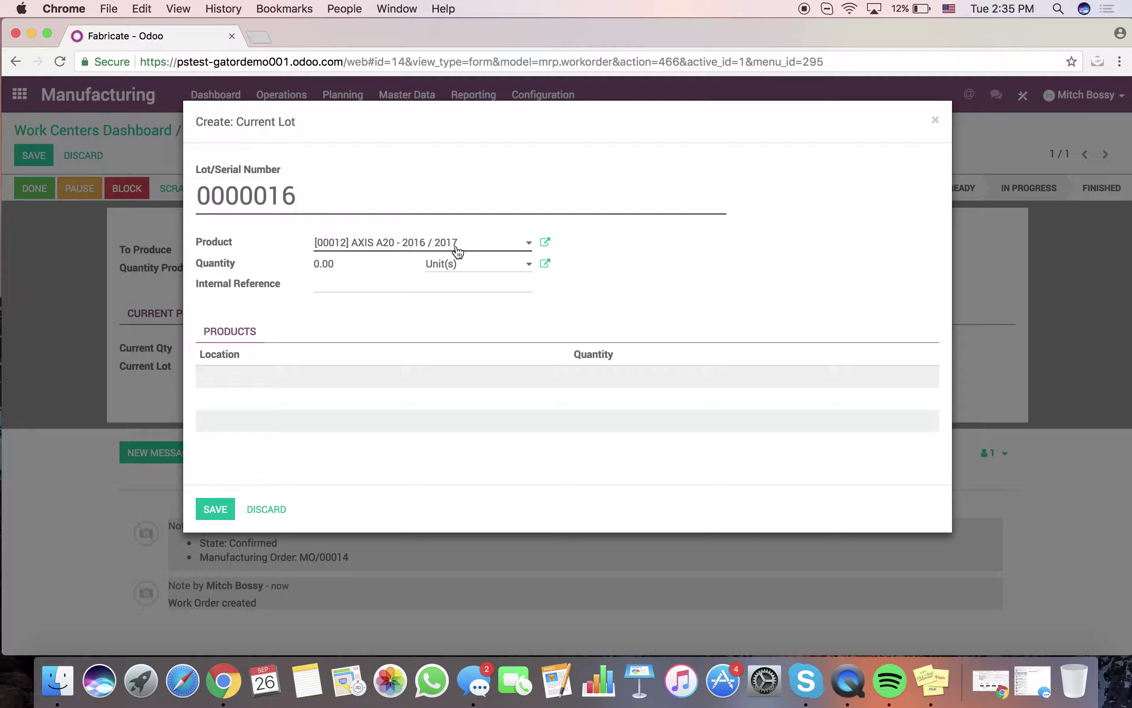
left_click(215, 509)
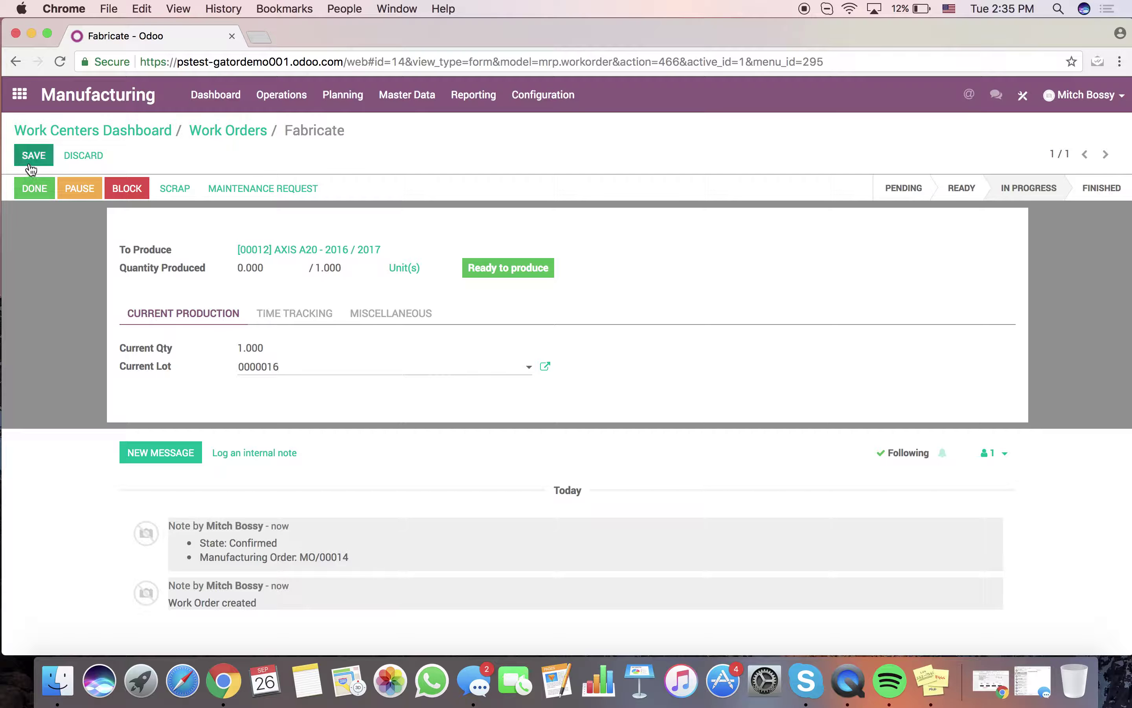
left_click(31, 156)
left_click(31, 187)
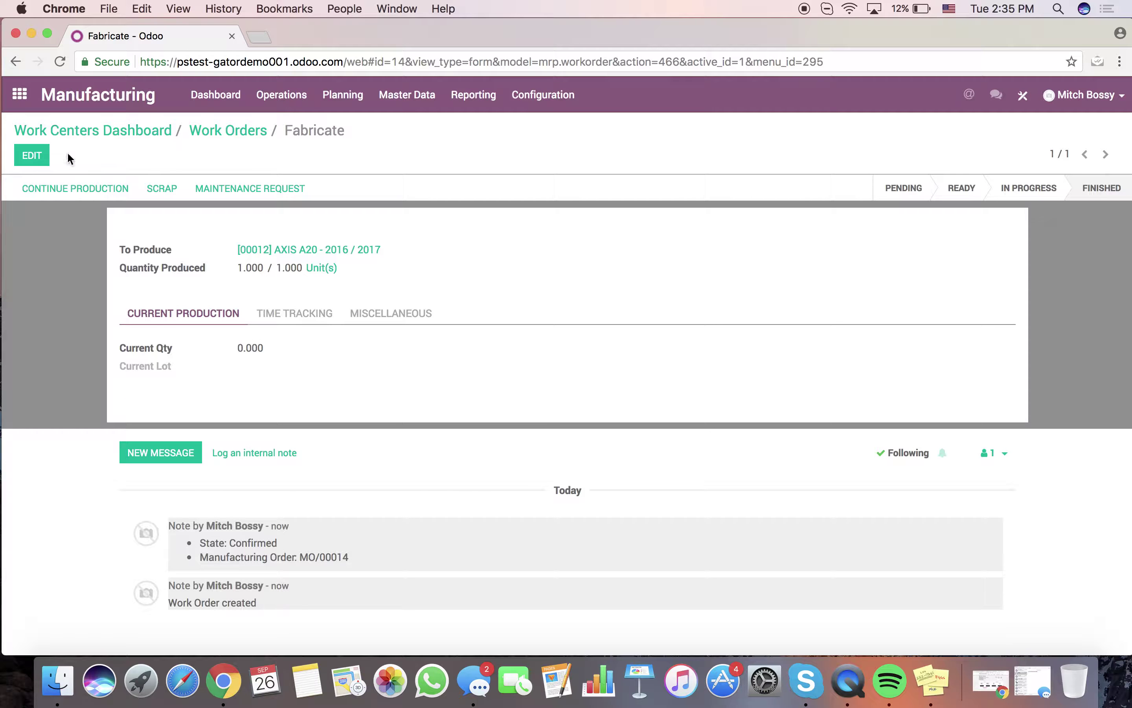
Step: Start and finish the Glue work order for AXIS A20, then return to the dashboard
left_click(219, 131)
left_click(134, 132)
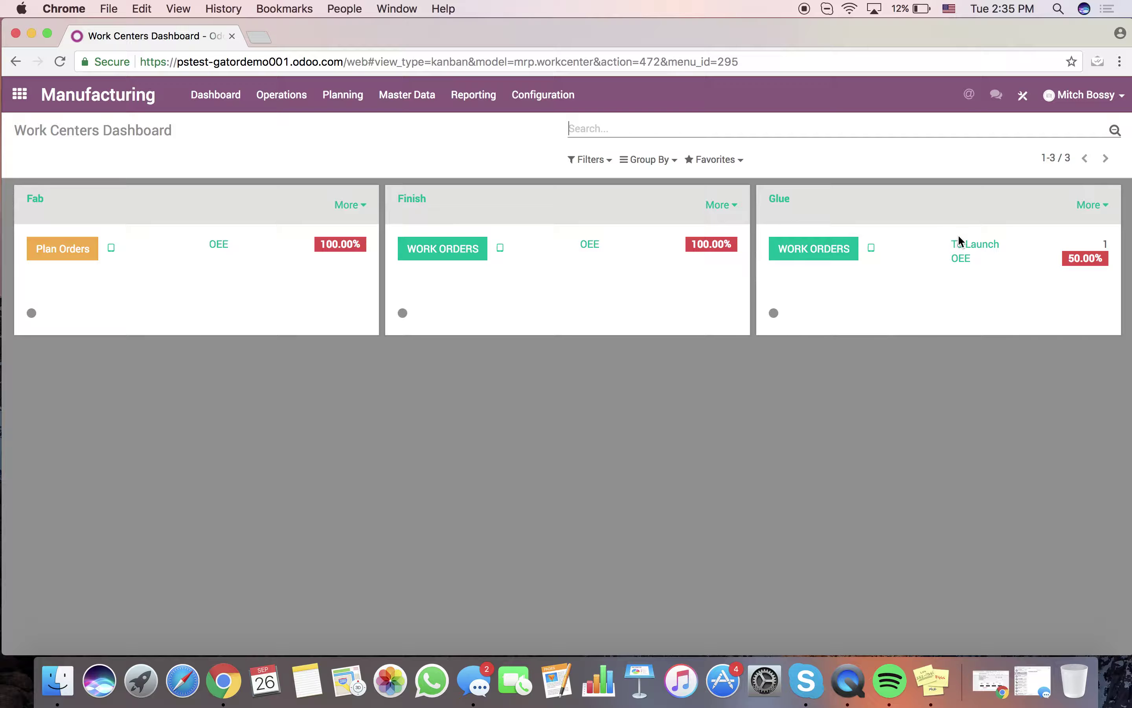
left_click(974, 248)
left_click(221, 219)
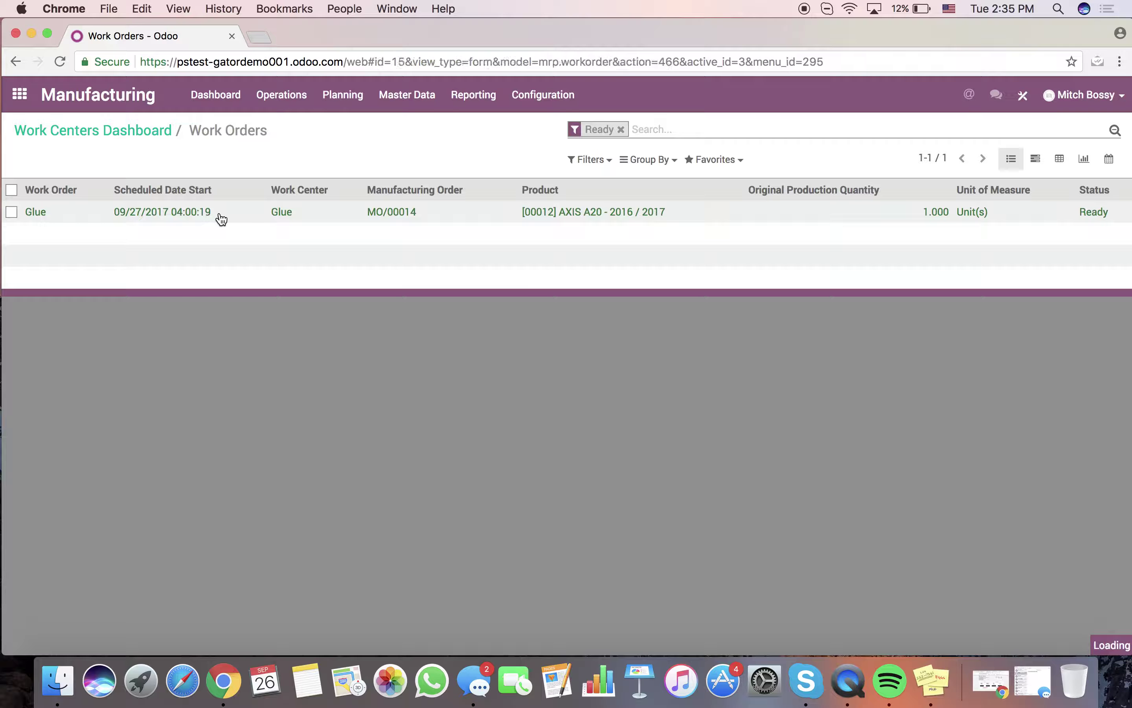
left_click(42, 189)
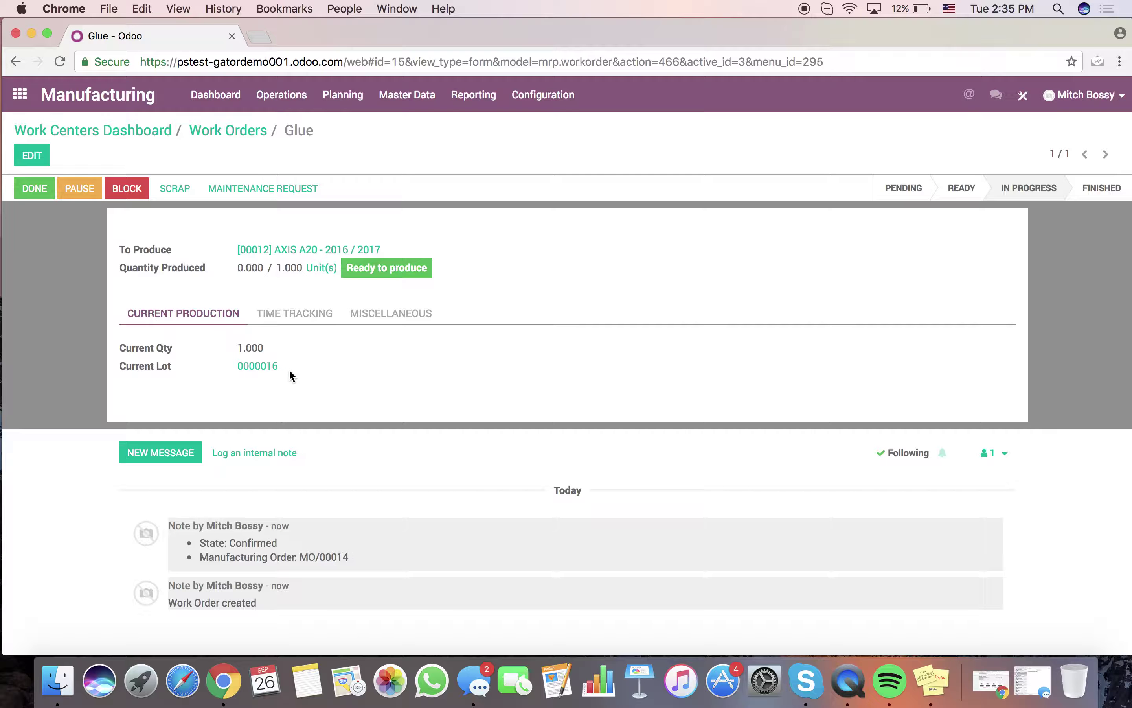
left_click(38, 190)
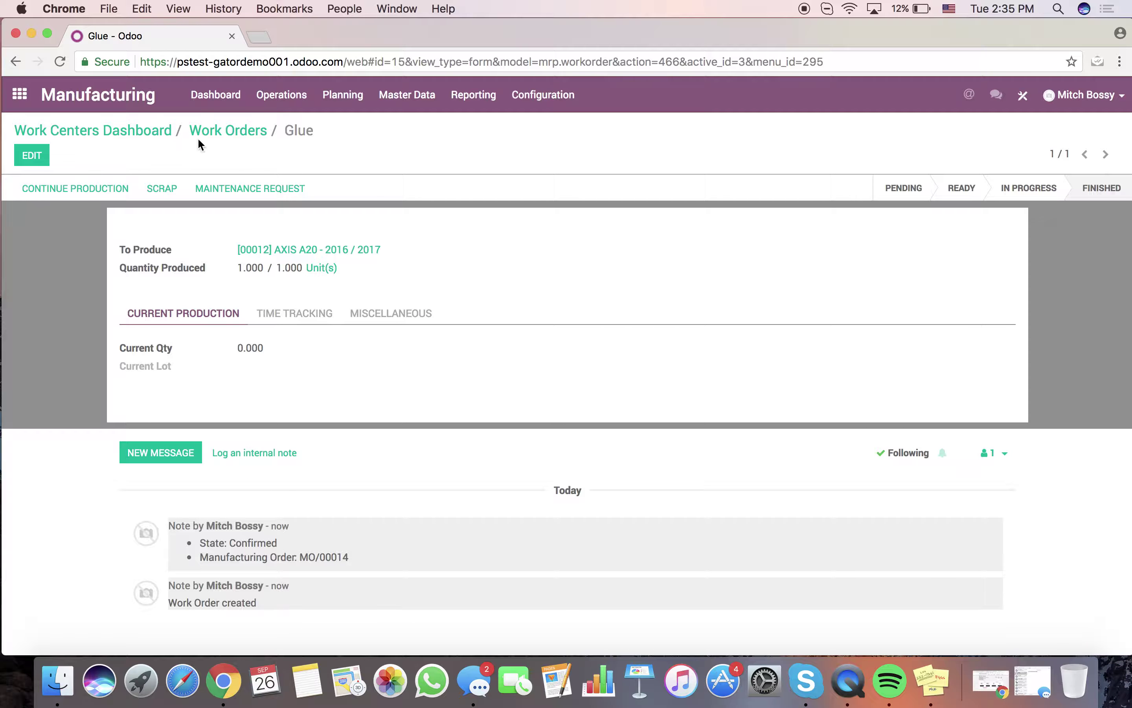
left_click(157, 131)
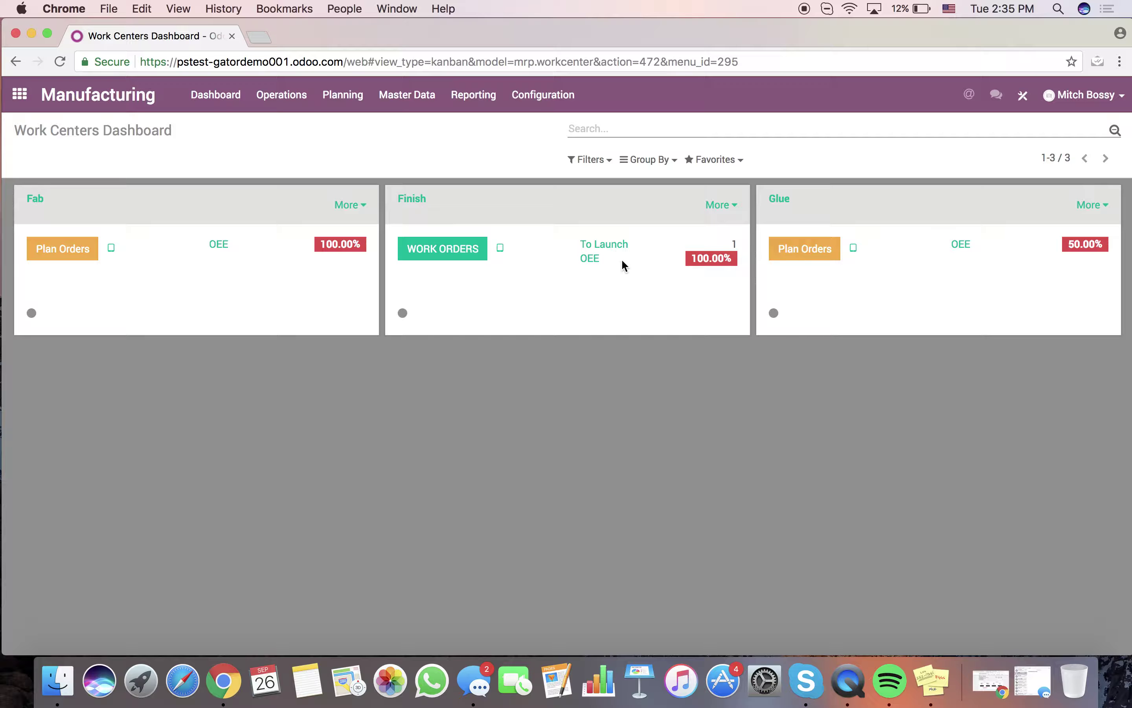
Step: Open the Finish work order from To Launch, start working on it and make it editable
left_click(607, 246)
left_click(362, 210)
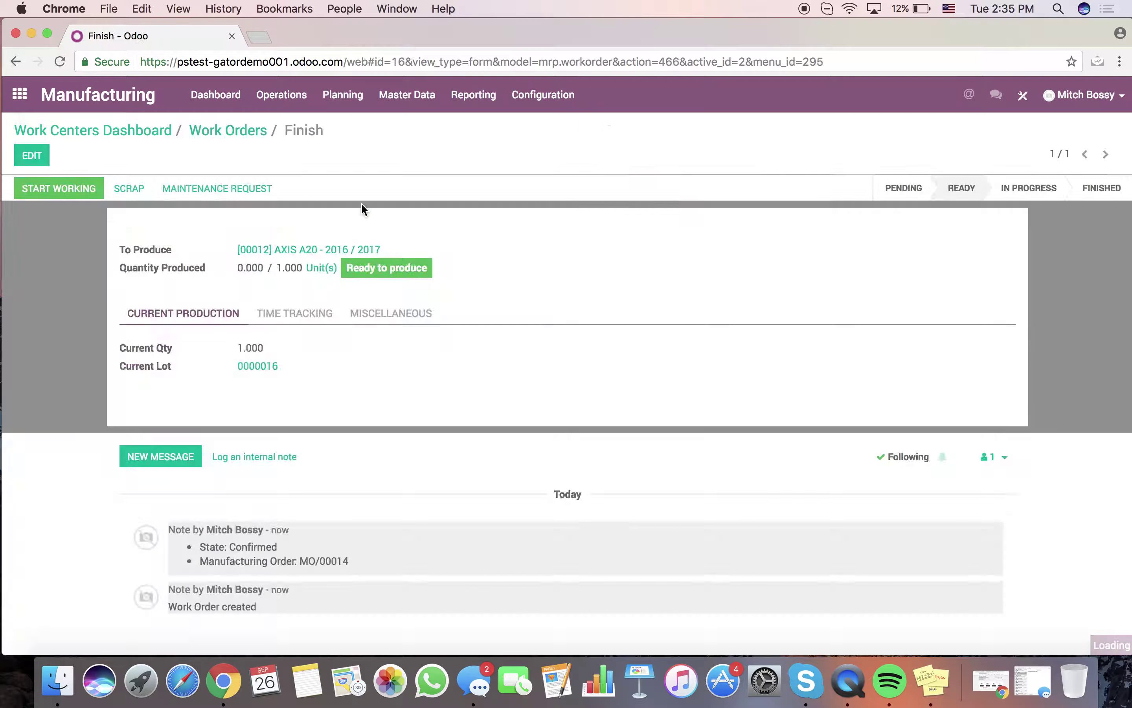
left_click(61, 188)
left_click(32, 159)
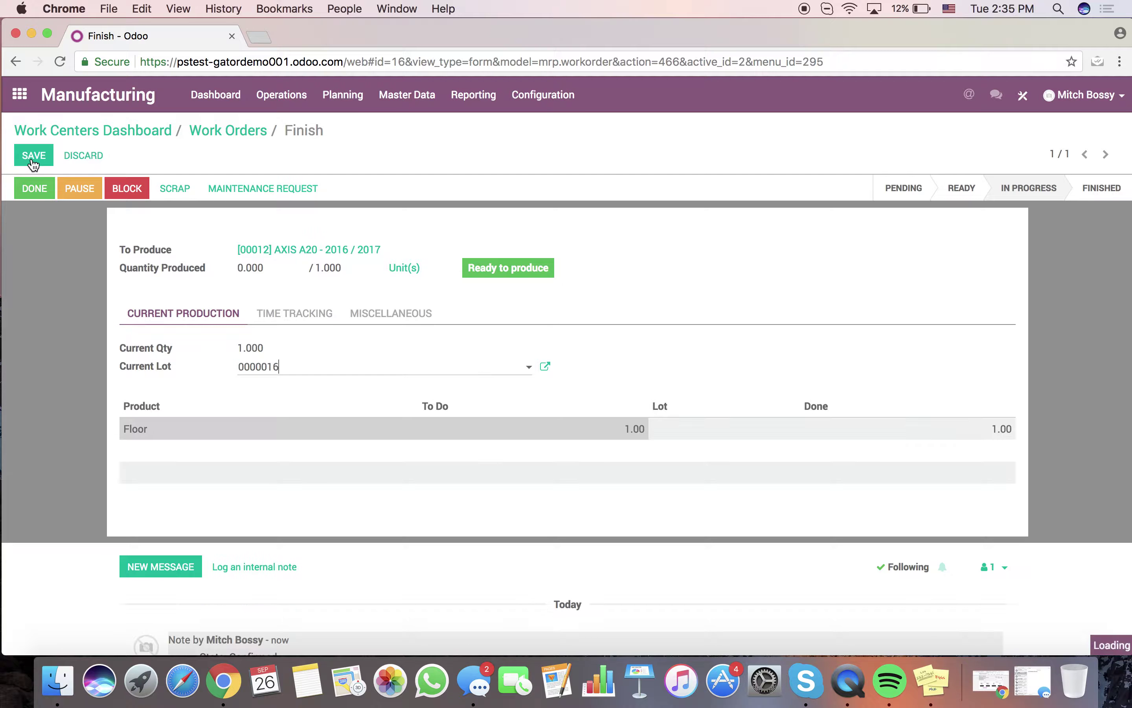
Step: Trace the Floor component to lot 0000015, finish the work order, and list manufacturing orders
left_click(716, 430)
left_click(710, 430)
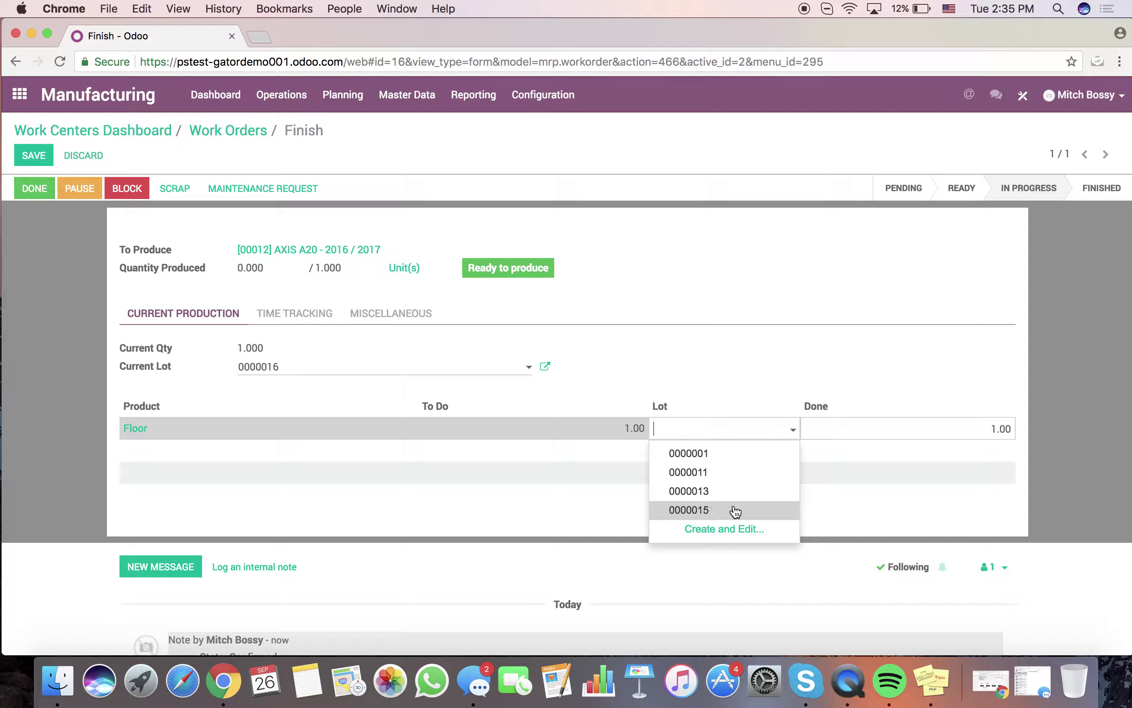
left_click(763, 513)
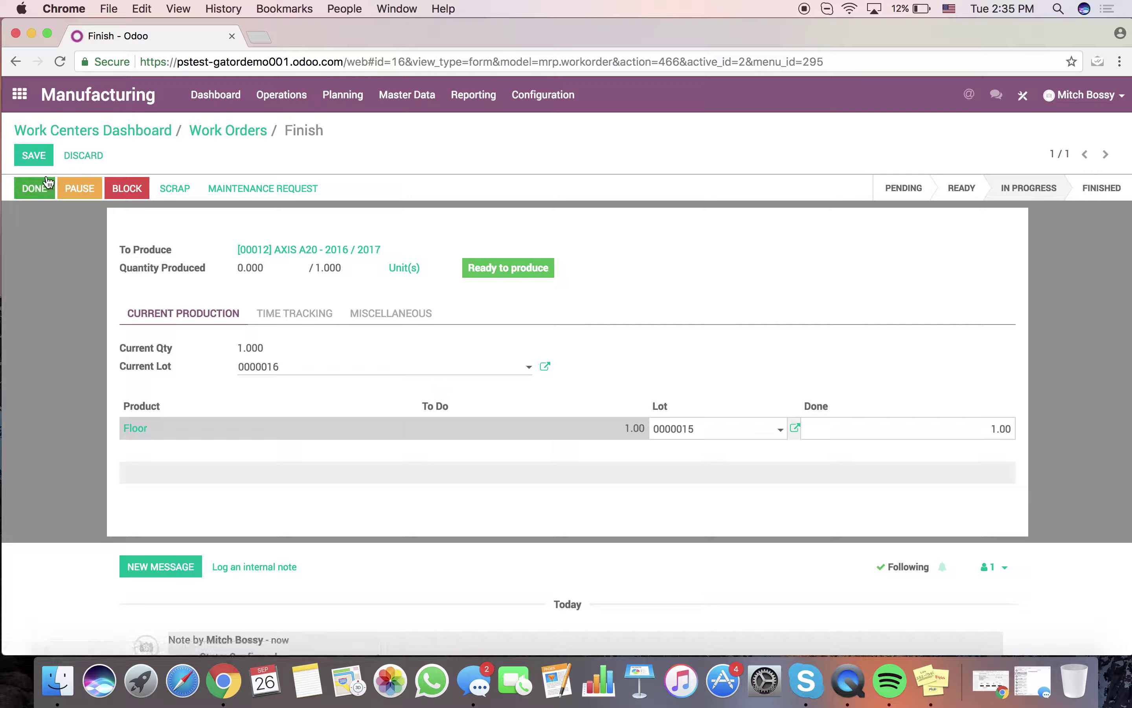
left_click(37, 156)
left_click(34, 188)
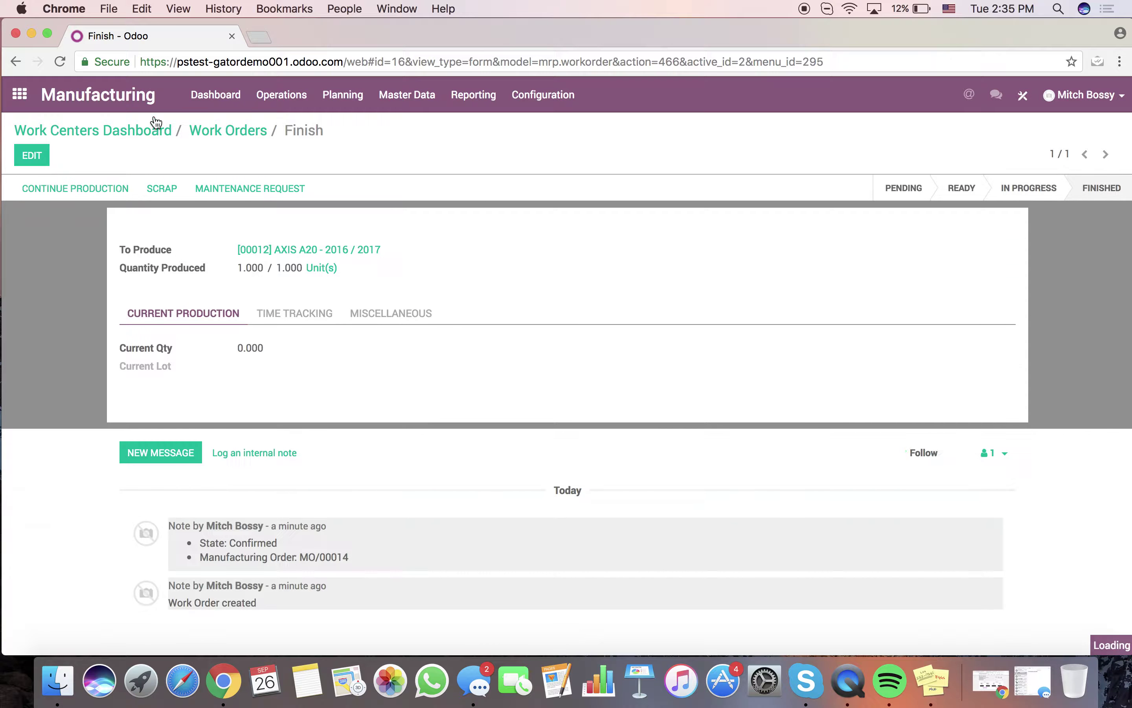
left_click(269, 108)
left_click(277, 129)
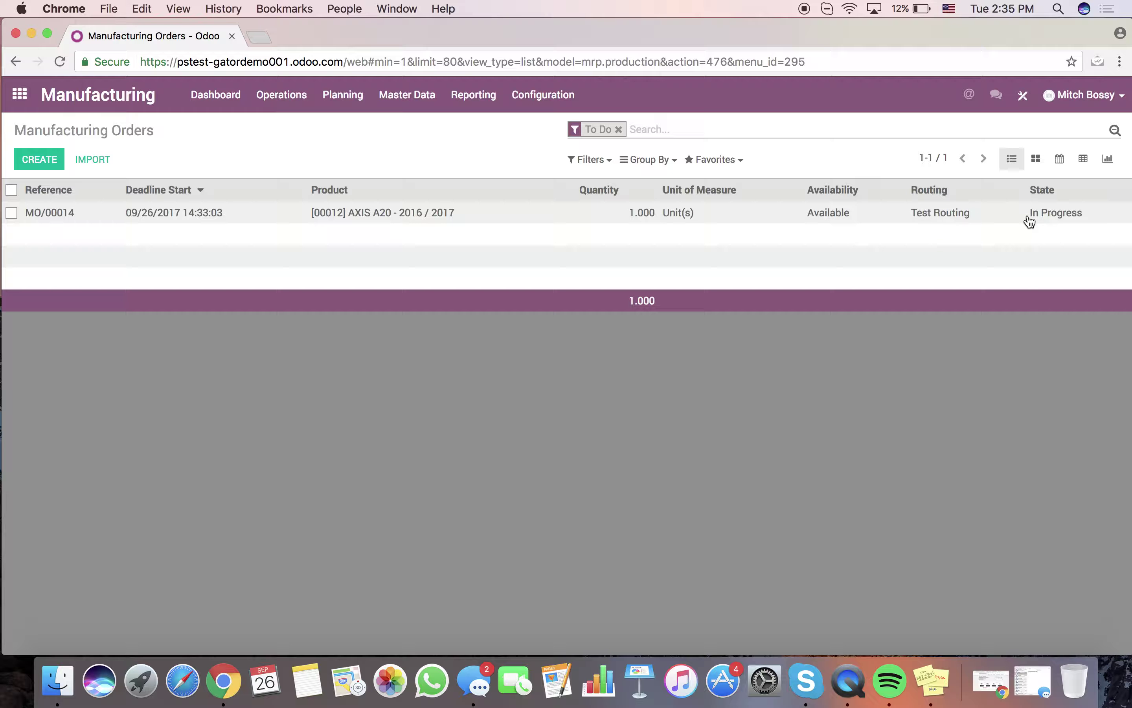
Step: Open MO/00014 from the list and mark it as done
left_click(1060, 216)
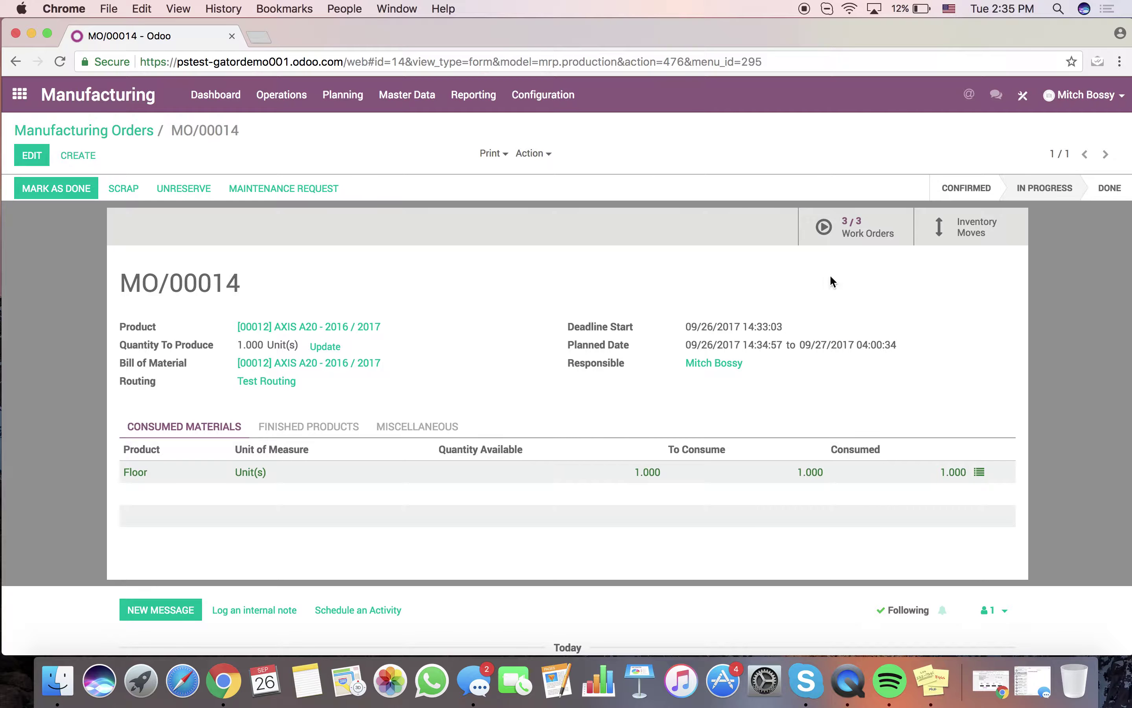
left_click(65, 184)
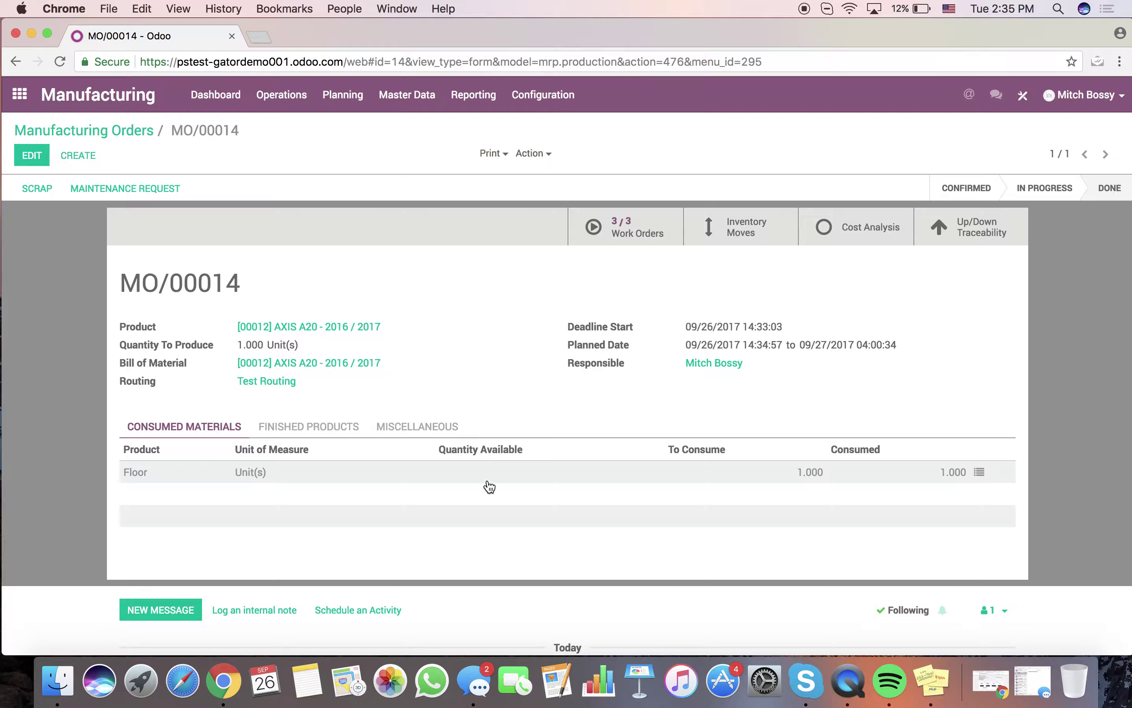
left_click(607, 236)
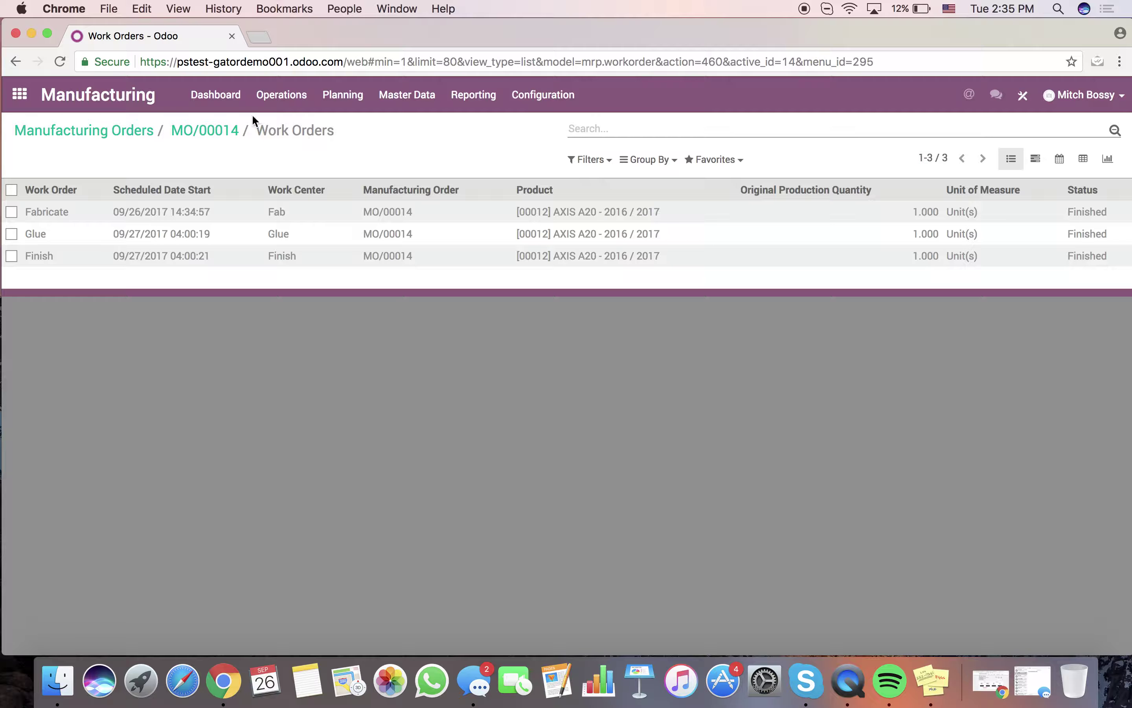
left_click(206, 130)
left_click(767, 232)
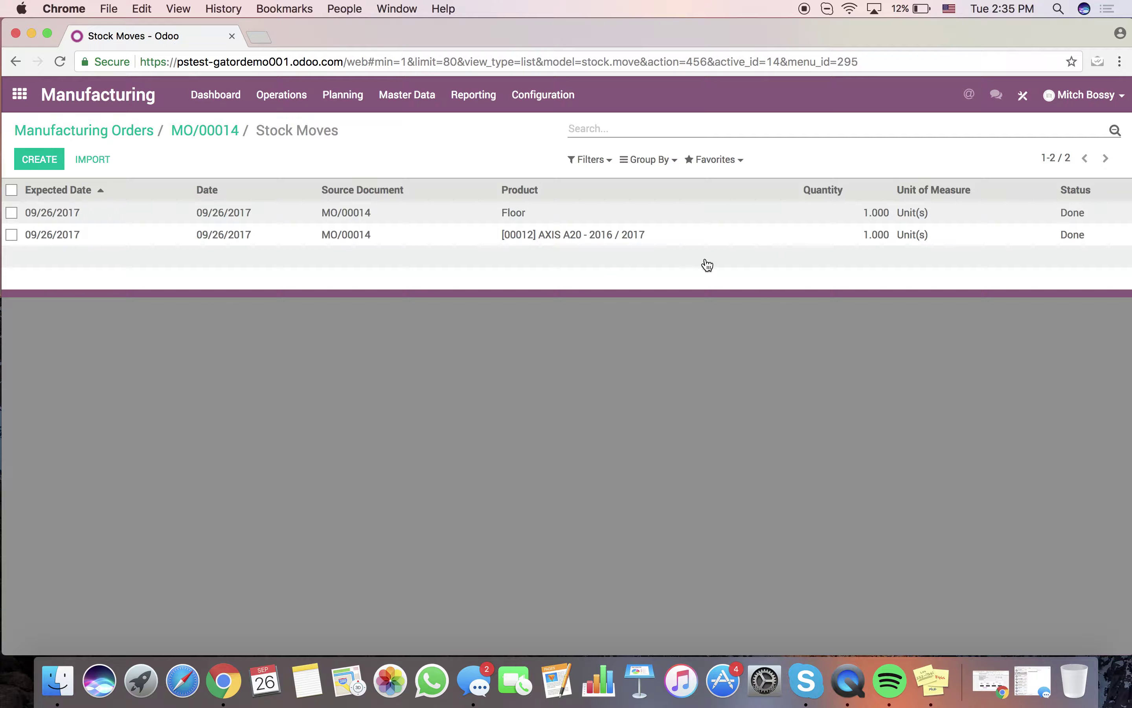
left_click(200, 131)
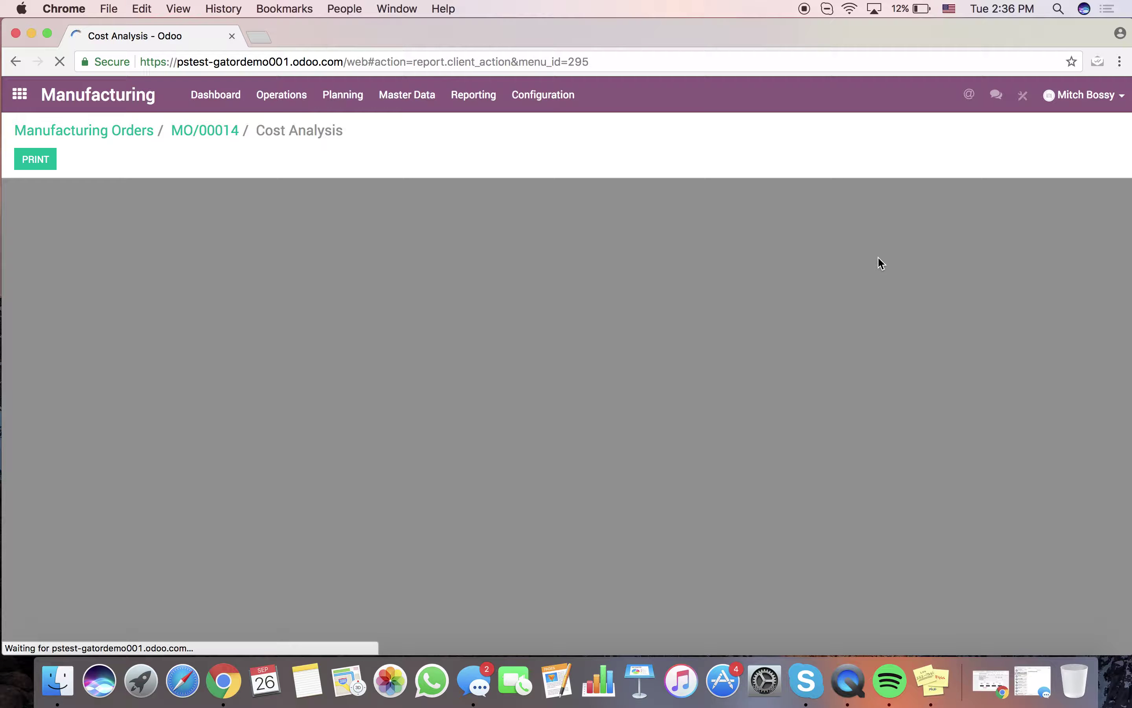
scroll(875, 264, "down", 2)
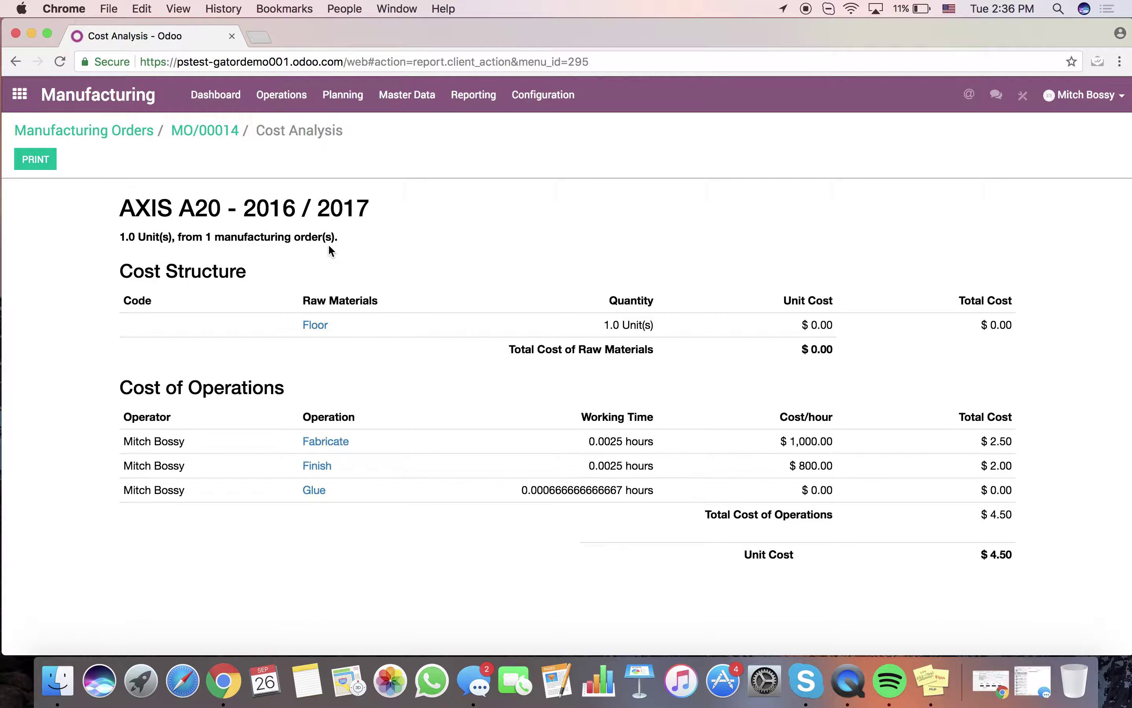
scroll(328, 248, "up", 1)
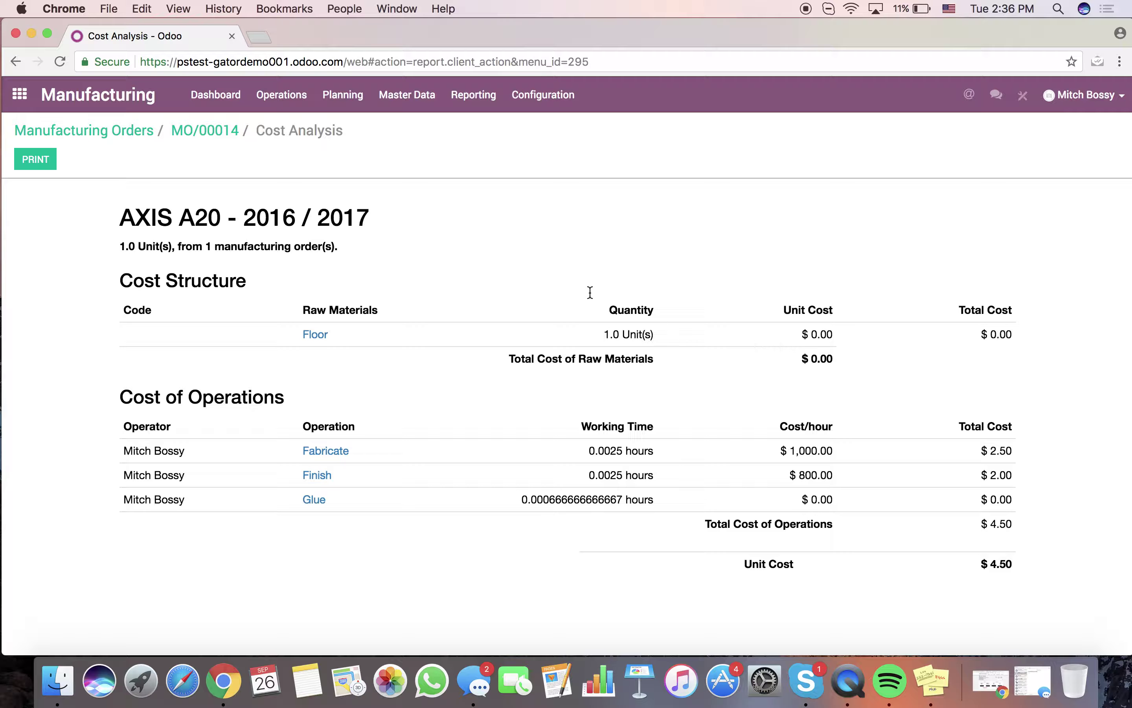
Step: Open MO/00014's upstream traceability and expand AXIS A20 and MO/00014 to reveal consumed components
left_click(209, 133)
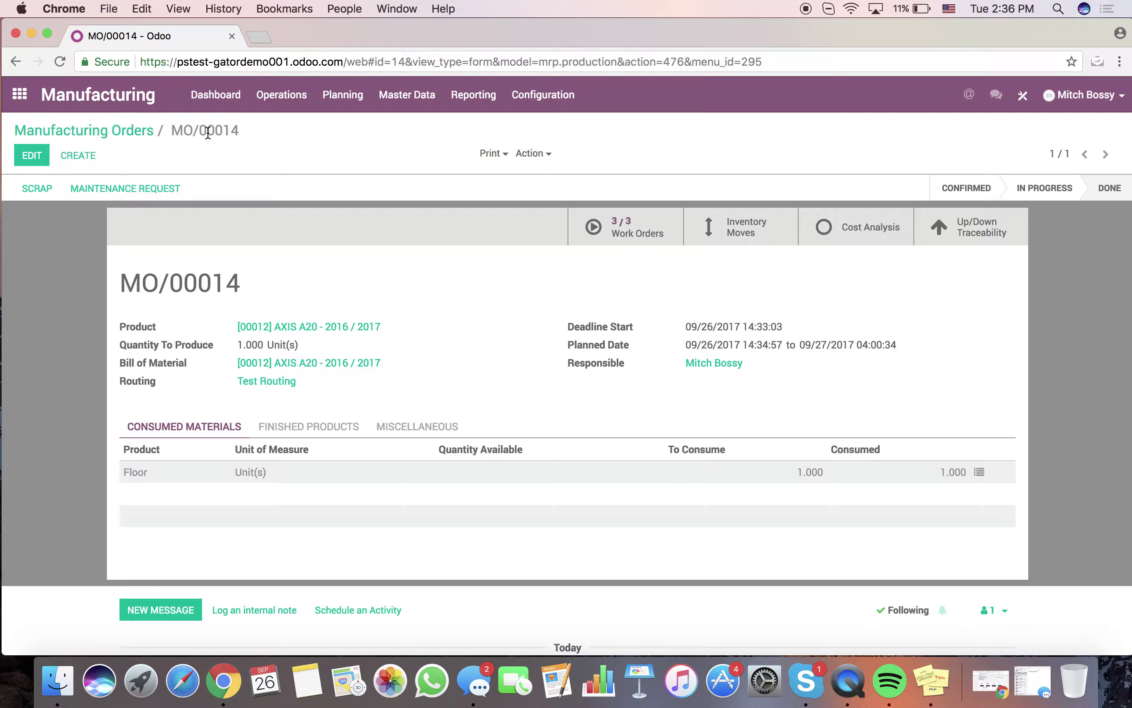
left_click(952, 247)
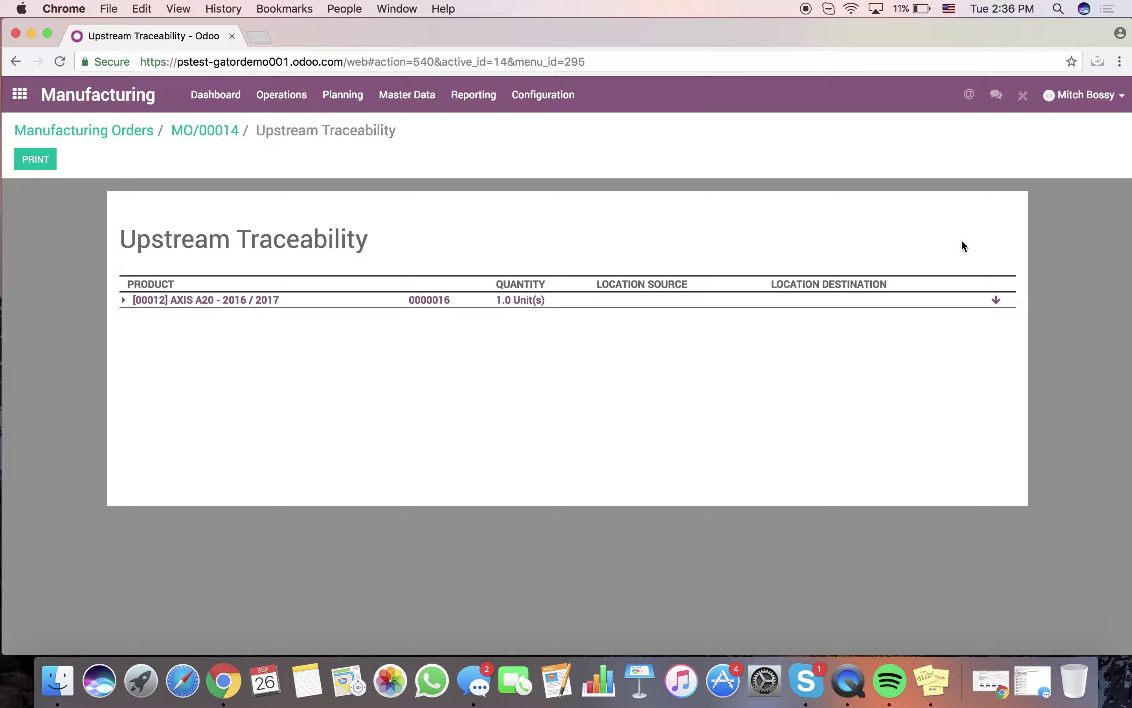
left_click(124, 302)
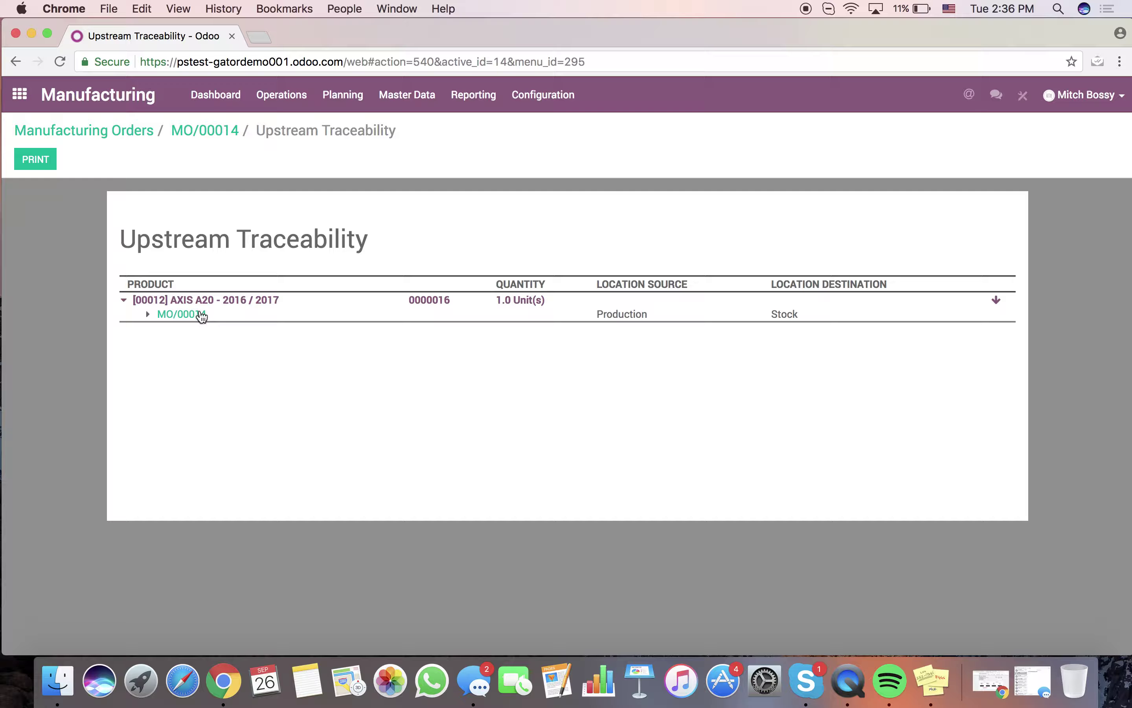
left_click(147, 314)
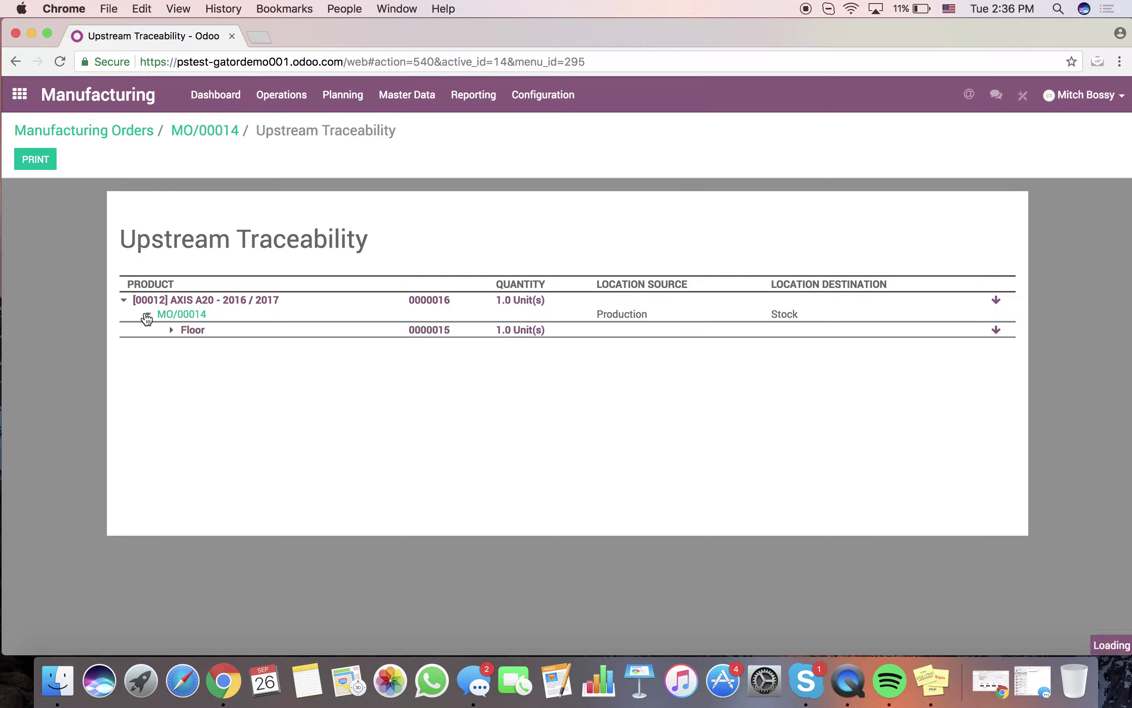
Step: Expand Floor lot 0000015, MO/00015, Sheet 1 and Sheet 2, then collapse the AXIS A20 tree
left_click(172, 331)
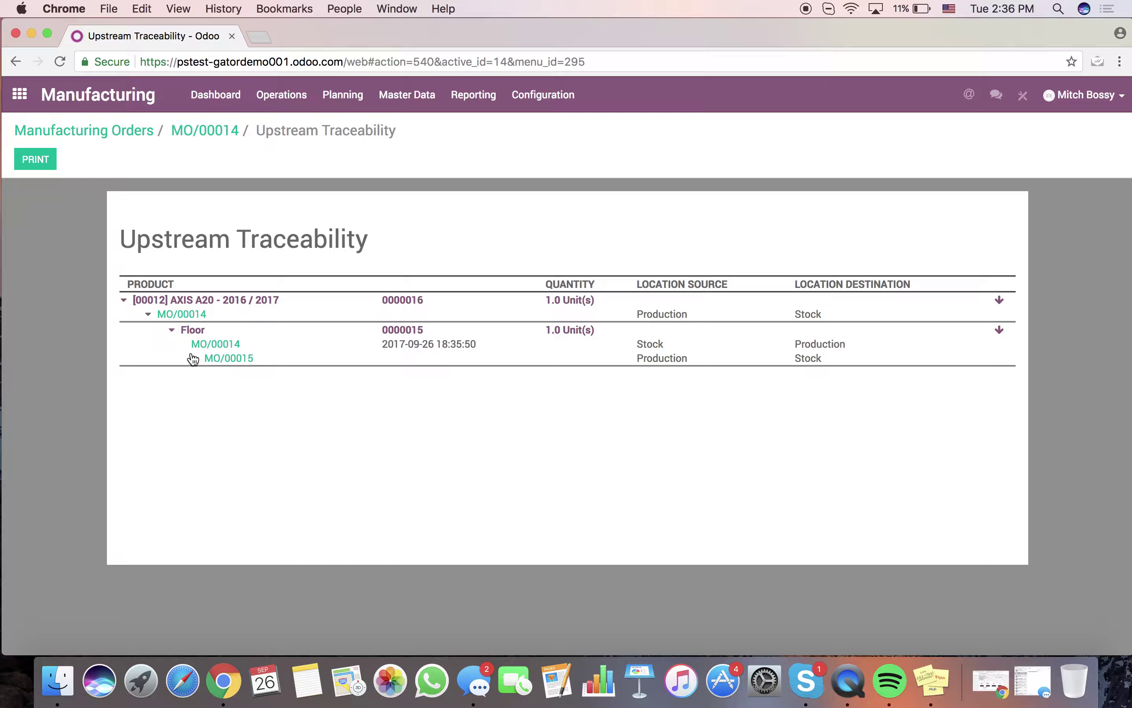
left_click(196, 359)
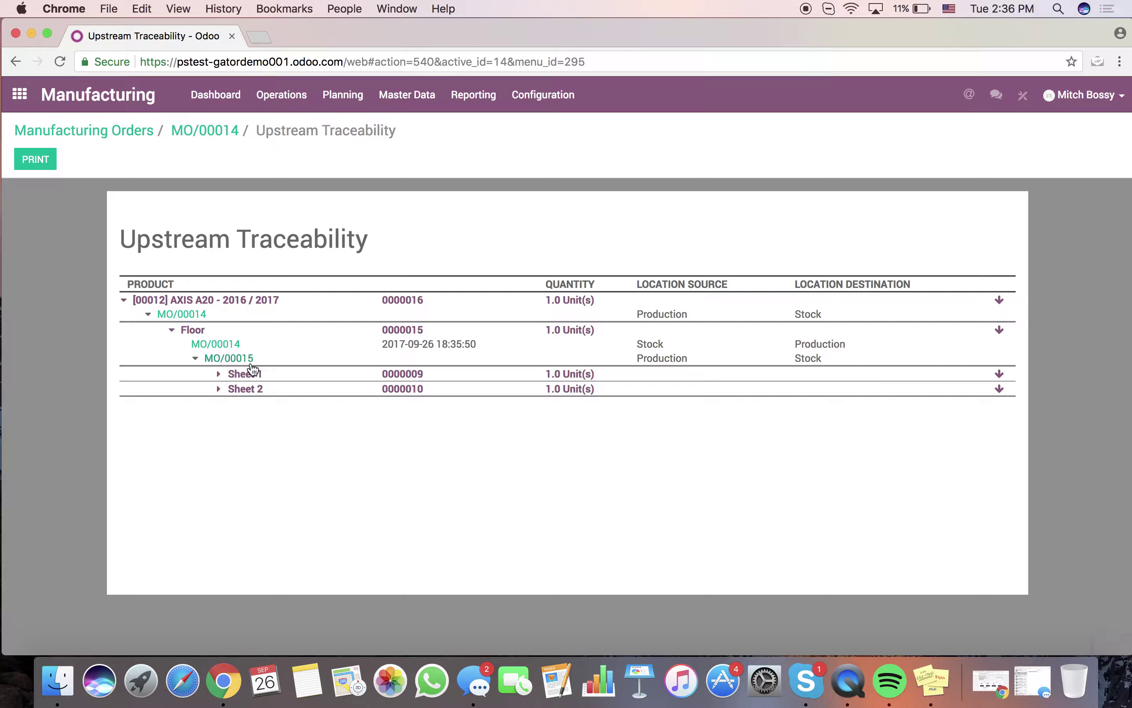
left_click(218, 374)
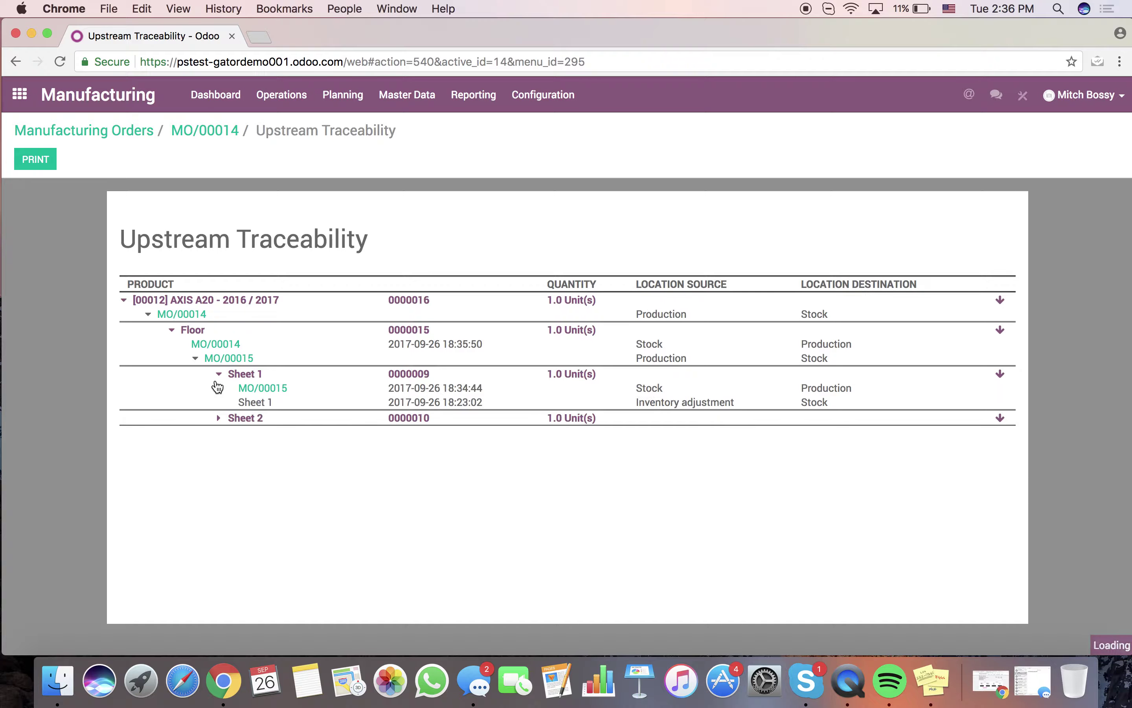
left_click(218, 418)
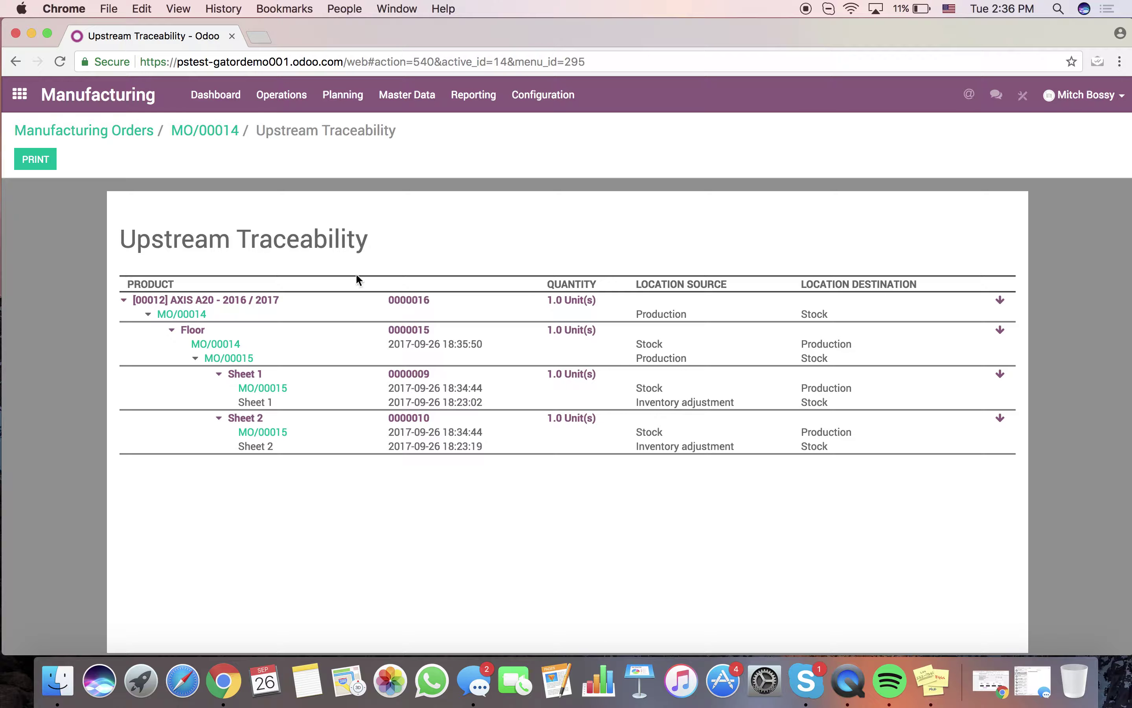
left_click(125, 300)
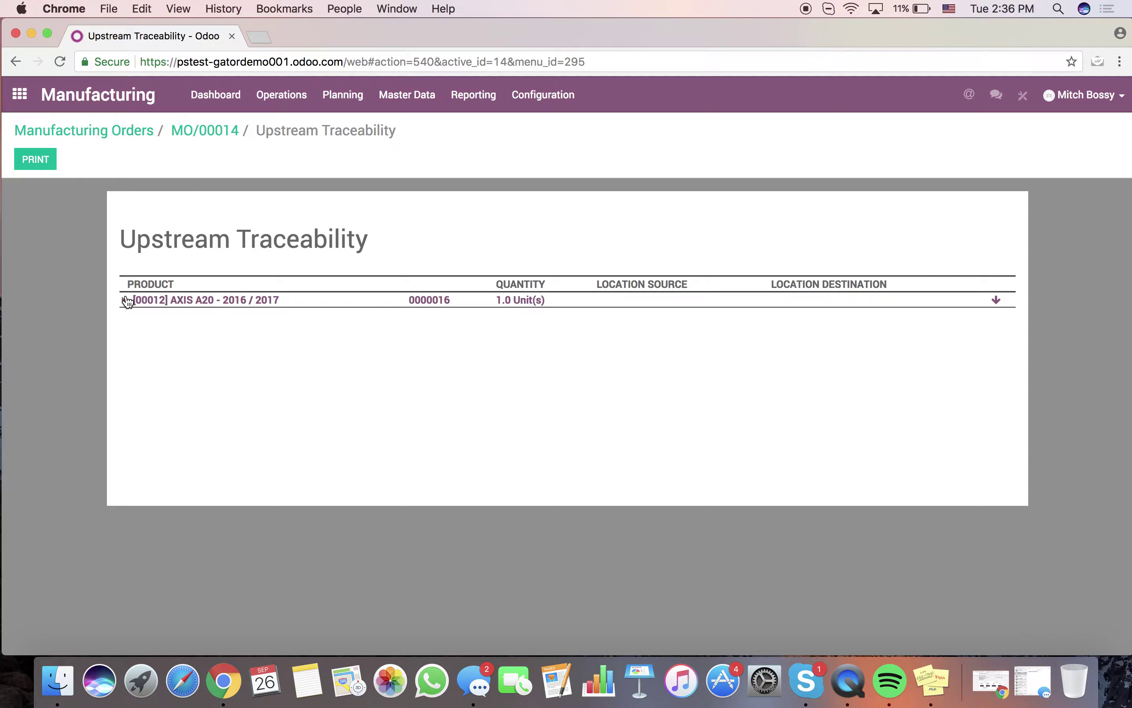
Step: Go back to the Manufacturing Orders list, then open Sales Orders via a 'sale order' menu search
left_click(219, 139)
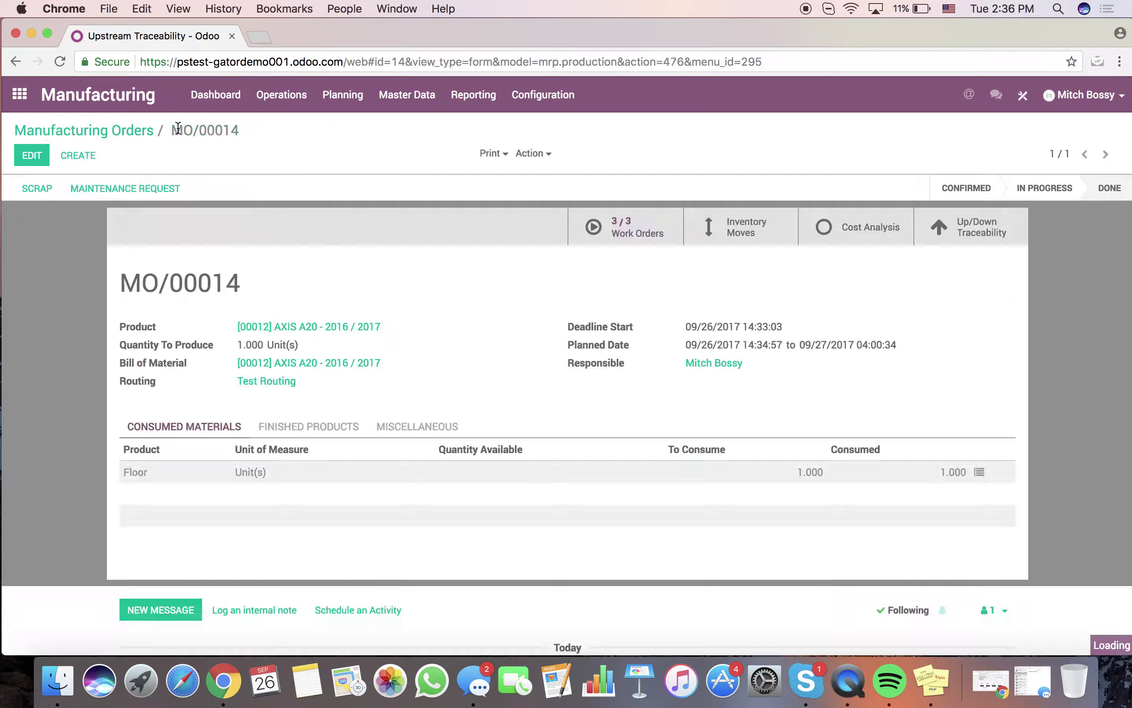
left_click(127, 134)
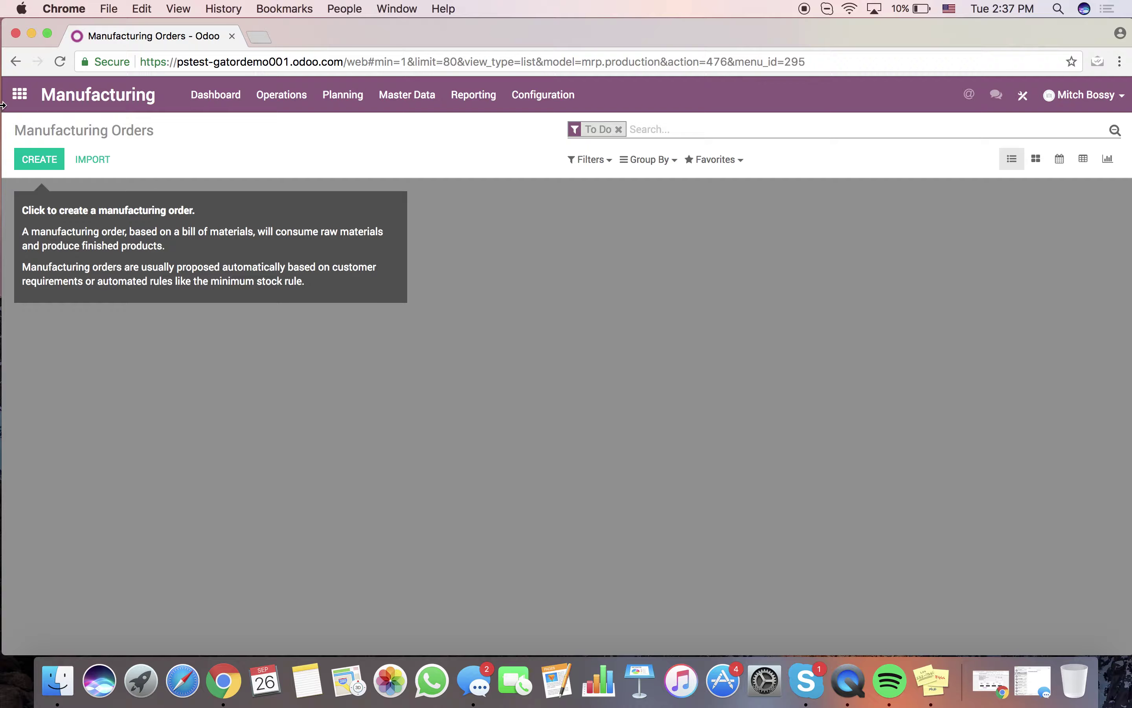
left_click(20, 94)
type("xale order")
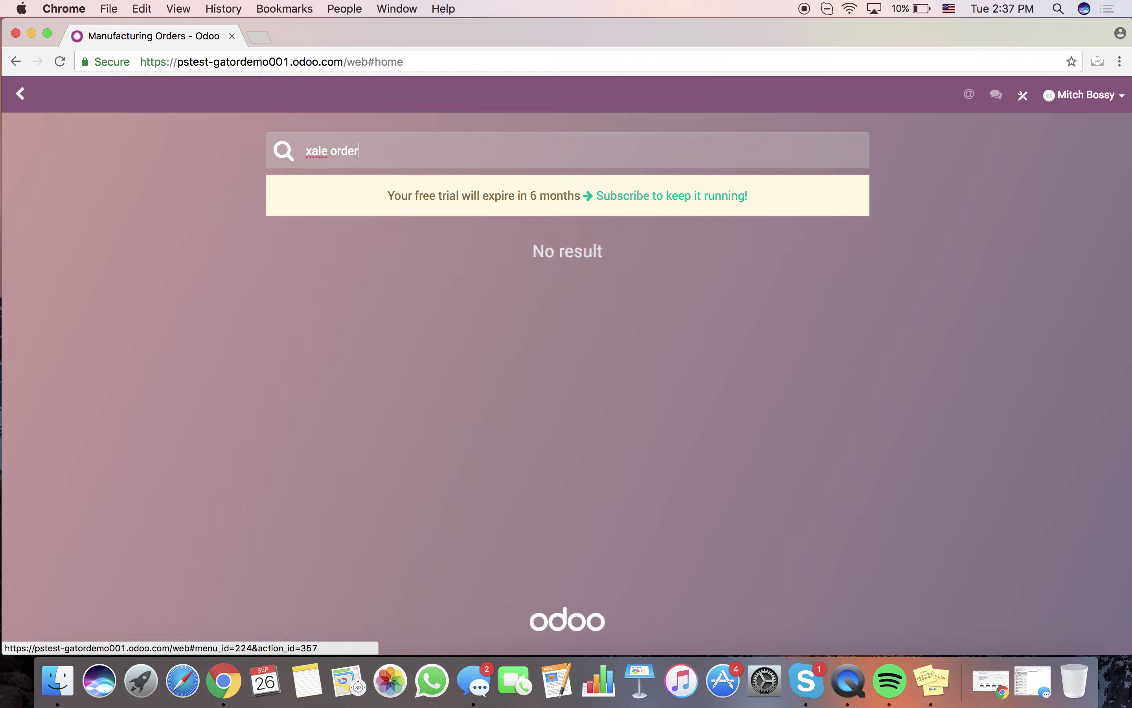
type("sale order")
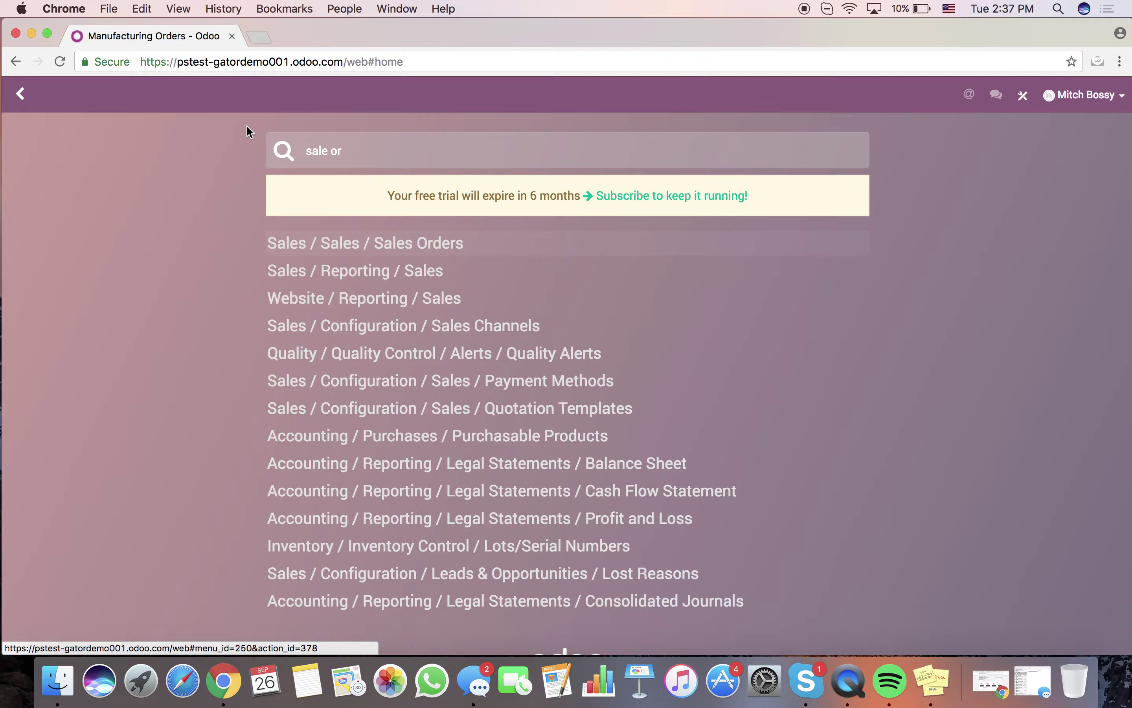
key("Return")
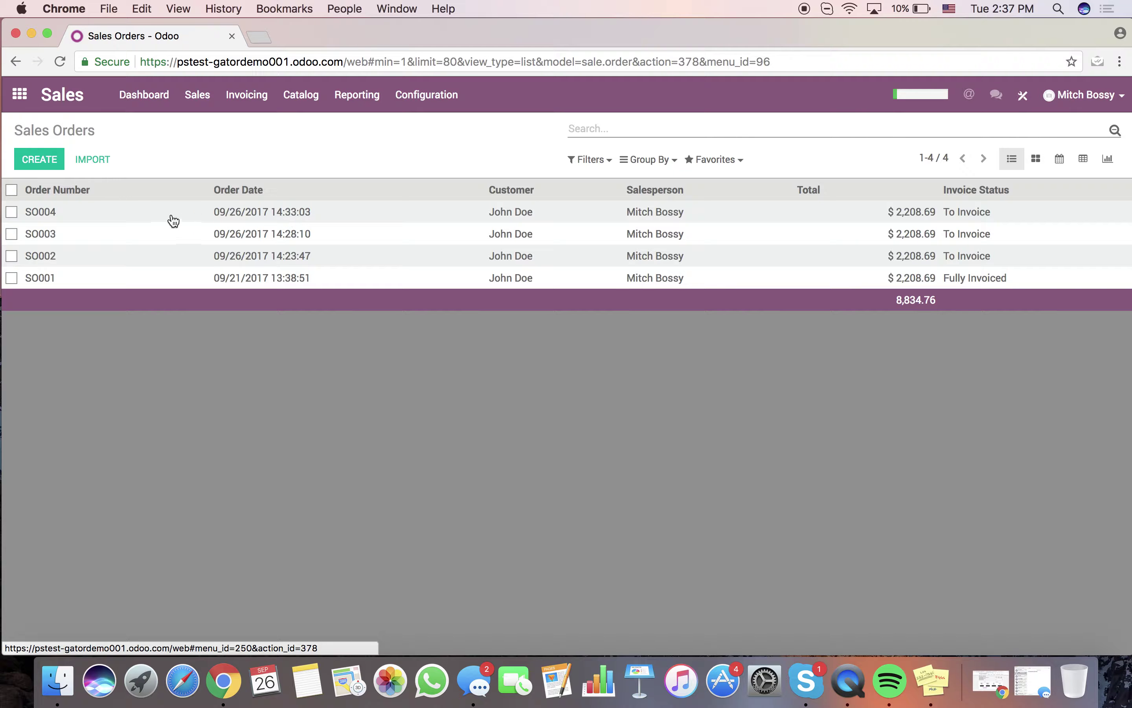
Step: Review sale order SO004, its AXIS A20 line at 0.000 delivered, then return to the apps menu
left_click(273, 211)
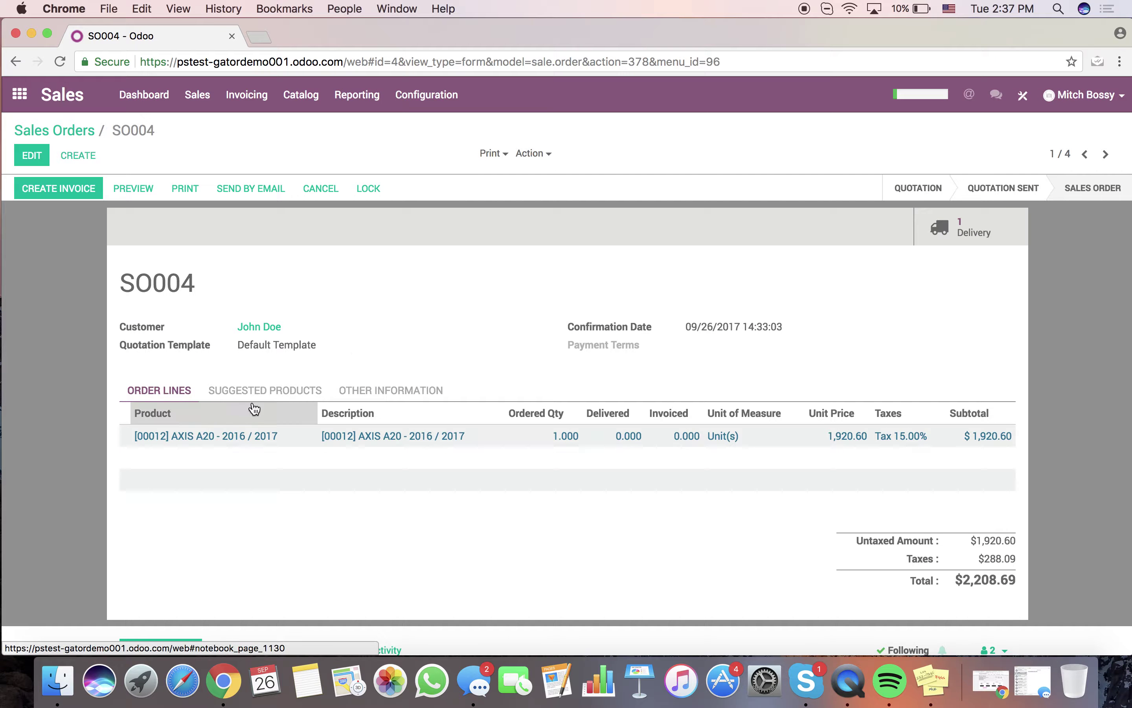
scroll(251, 401, "down", 5)
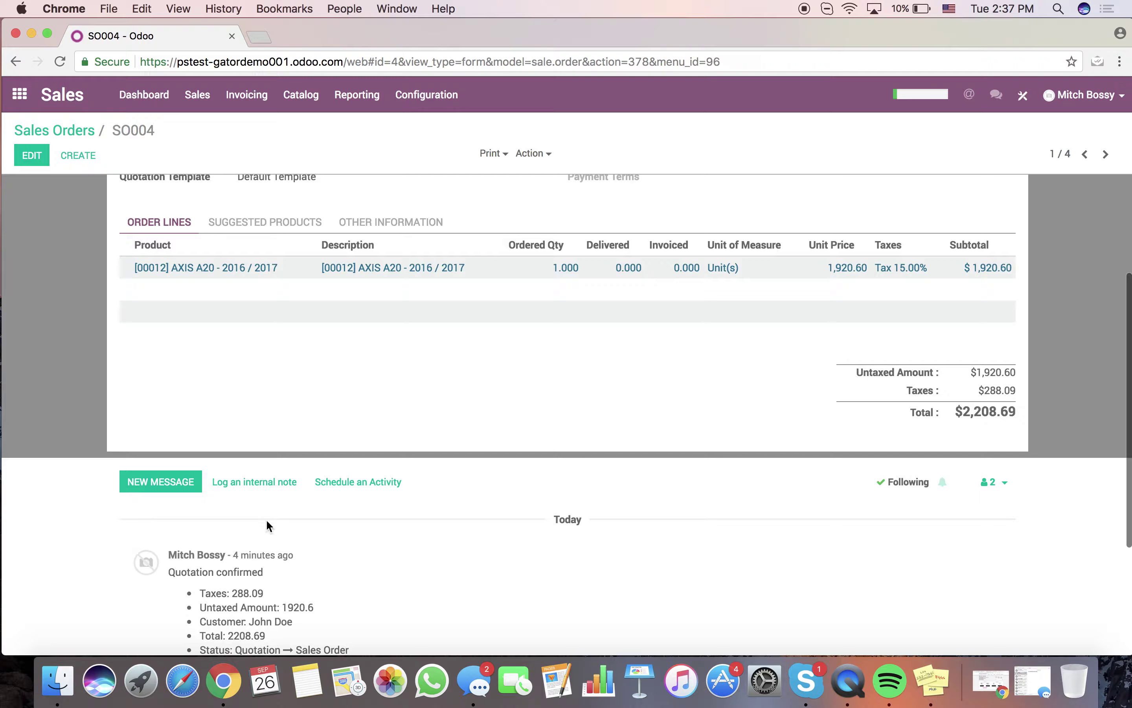
scroll(240, 481, "up", 5)
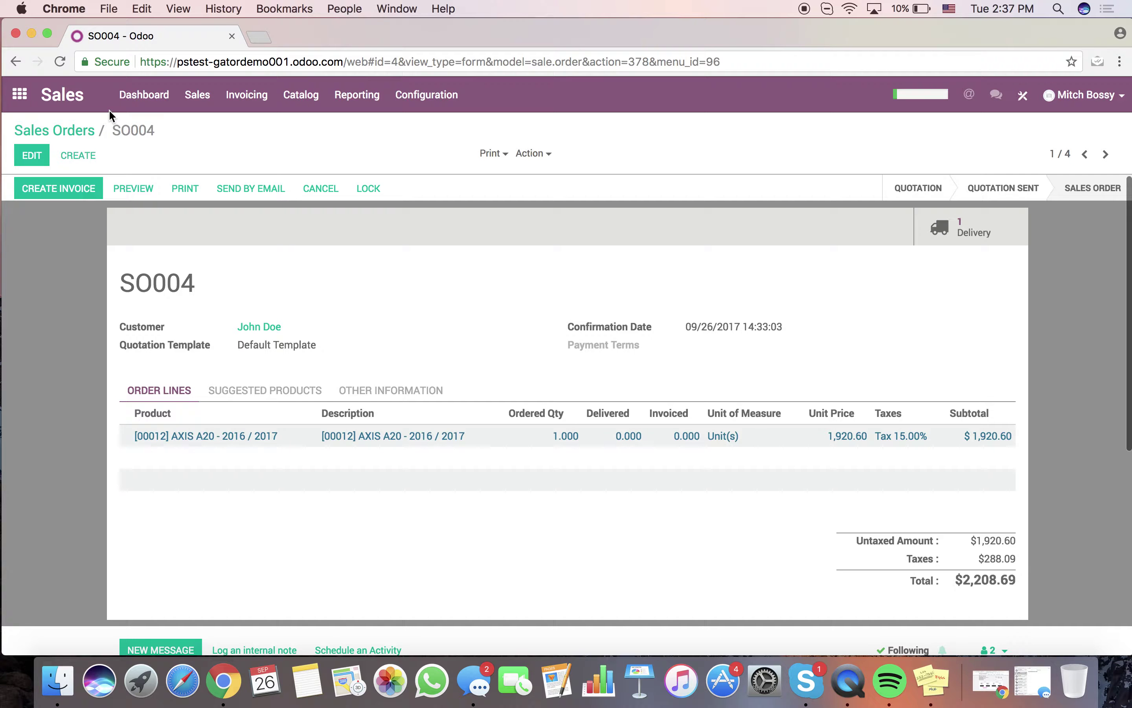
left_click(20, 94)
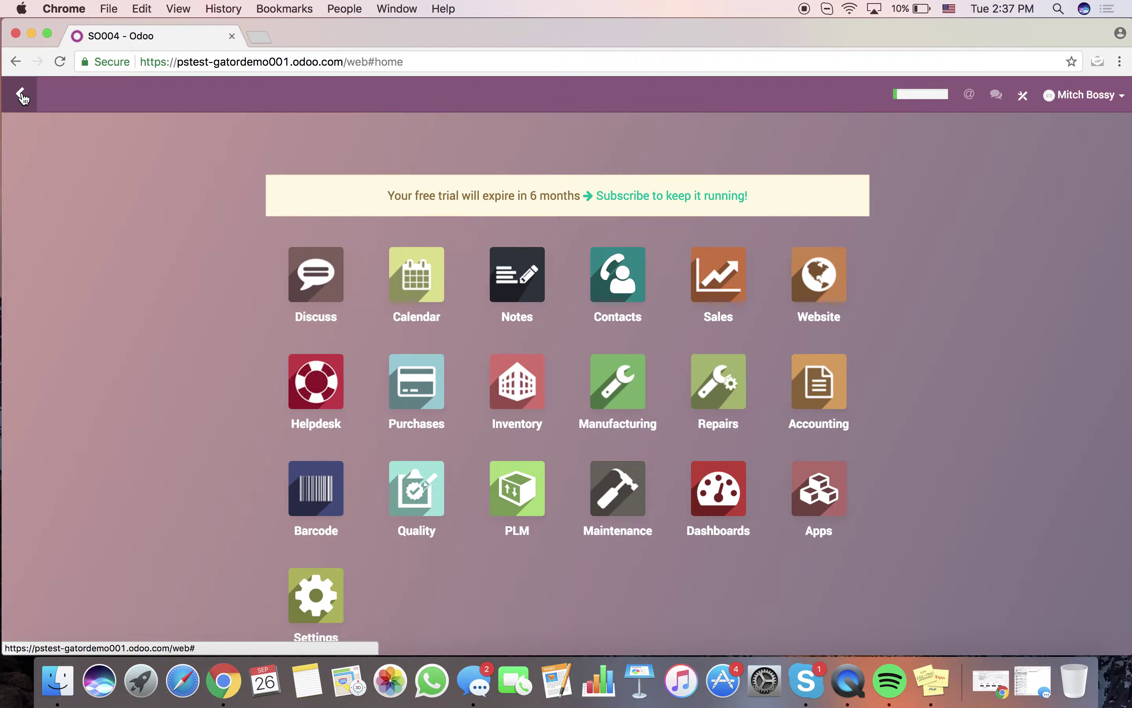
Step: From Inventory's Delivery Orders '1 TO DO' list, open WH/OUT/00004
left_click(544, 380)
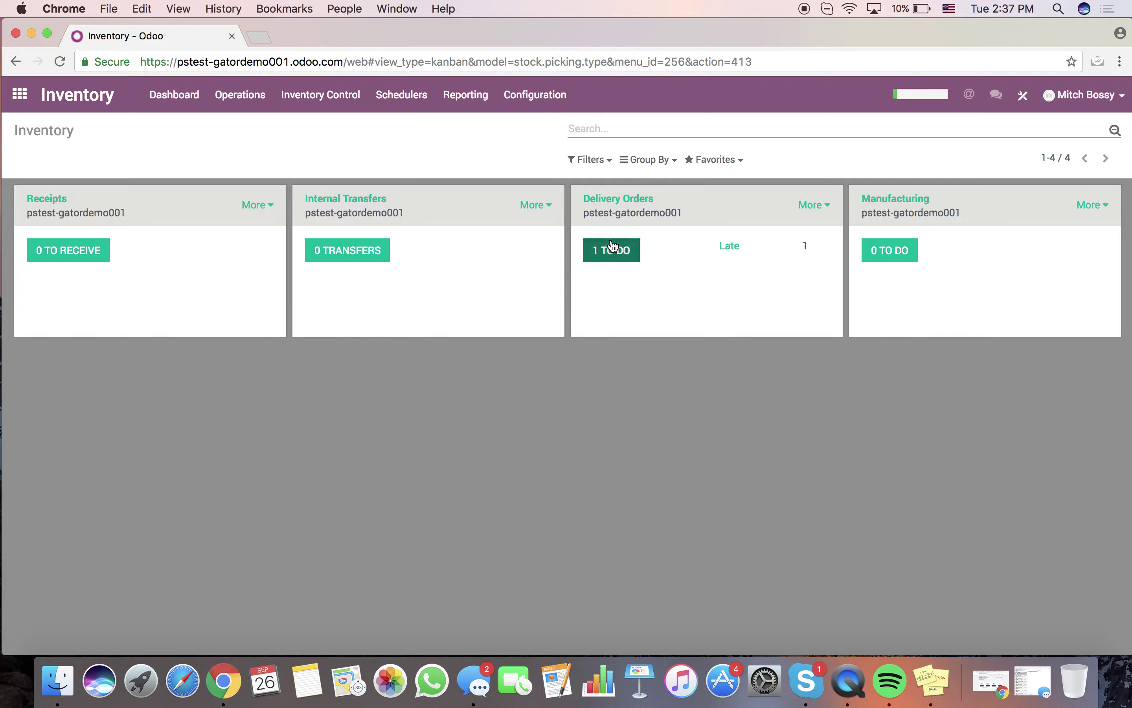
left_click(595, 246)
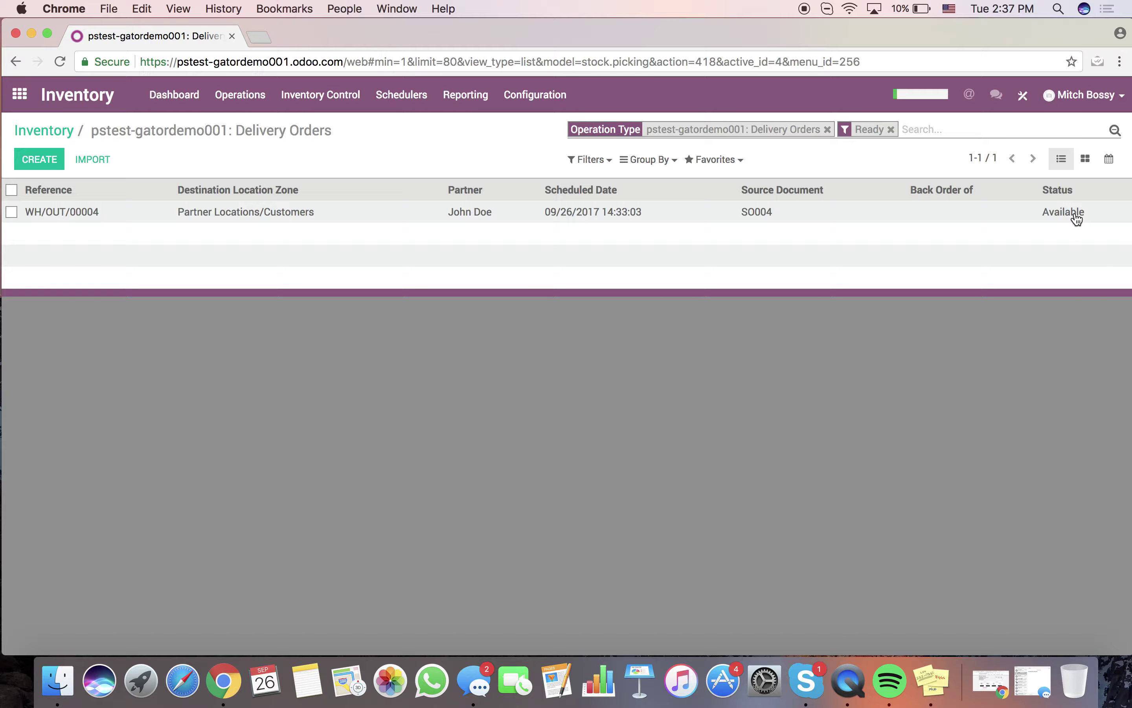
left_click(632, 214)
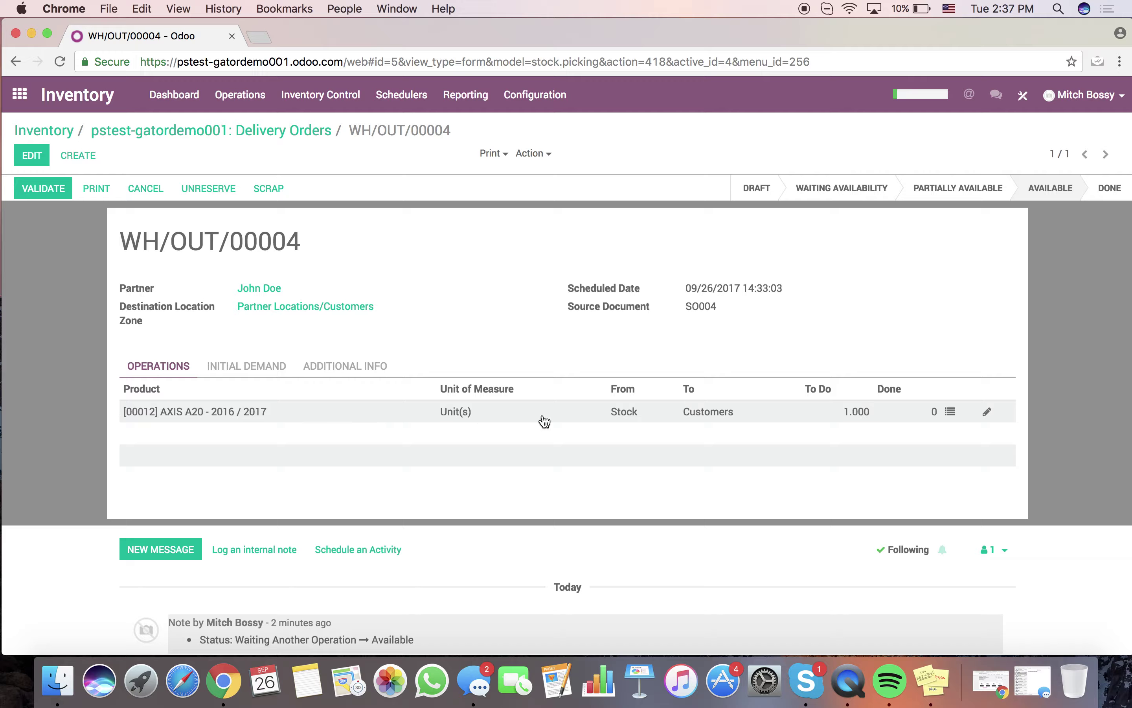
Step: Assign lot 0000016 to the AXIS A20 line, validate WH/OUT/00004, and view its upstream traceability
left_click(950, 412)
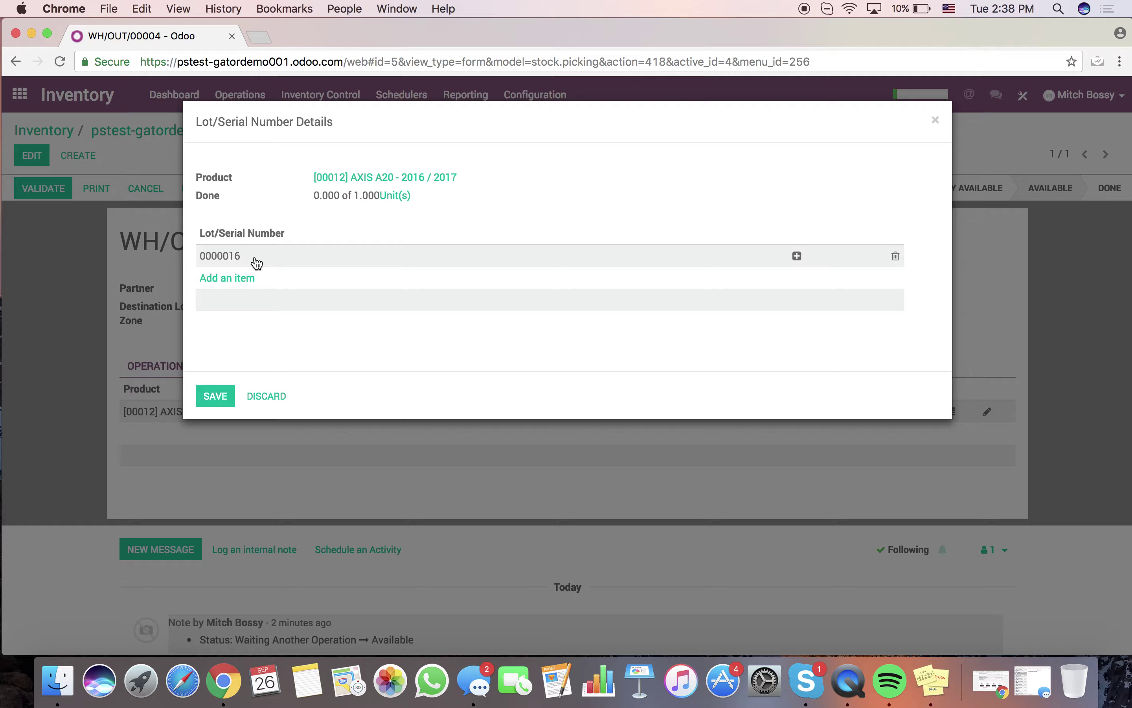
left_click(797, 256)
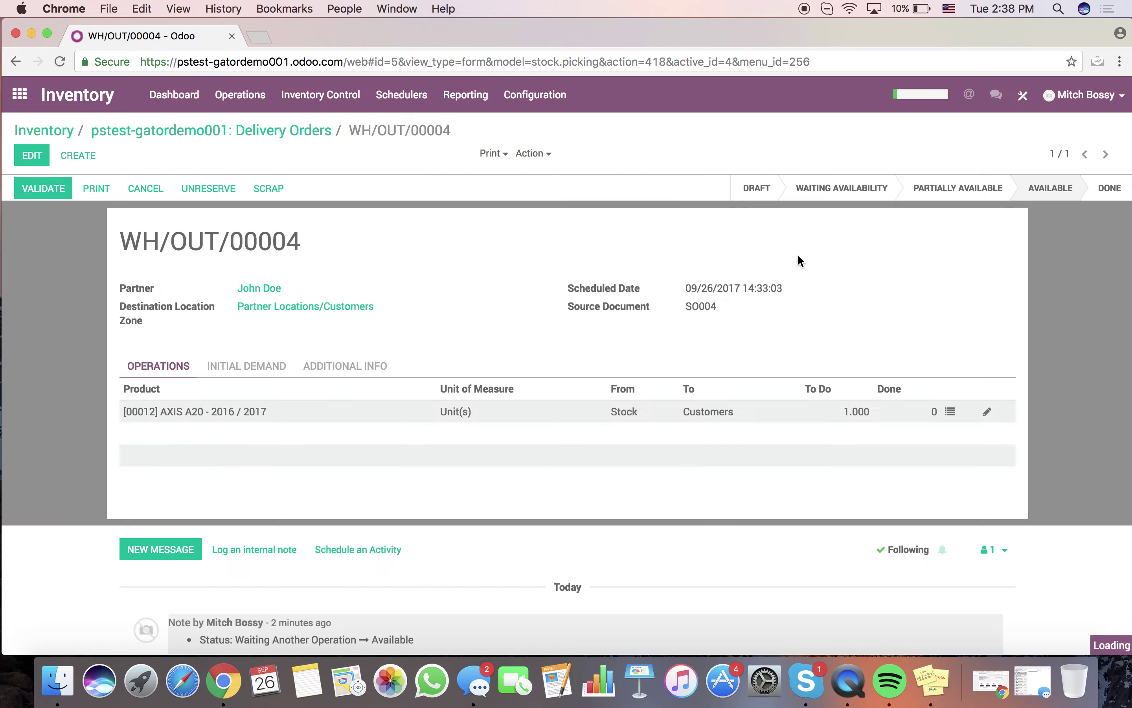
left_click(217, 398)
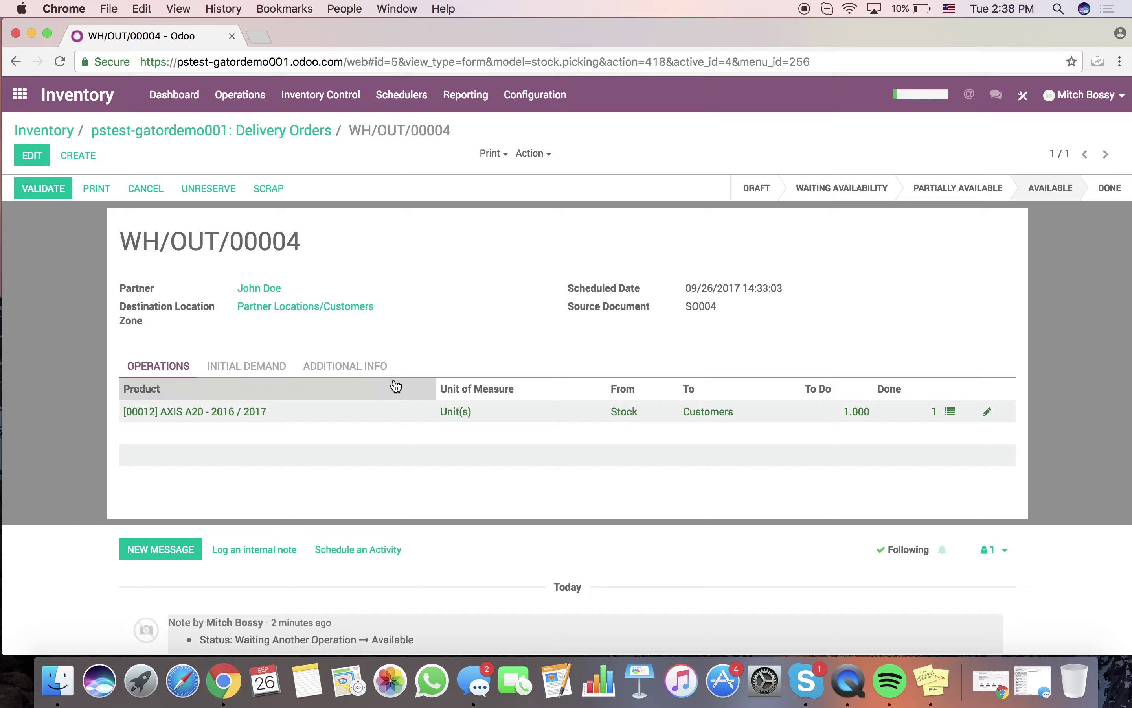
left_click(42, 189)
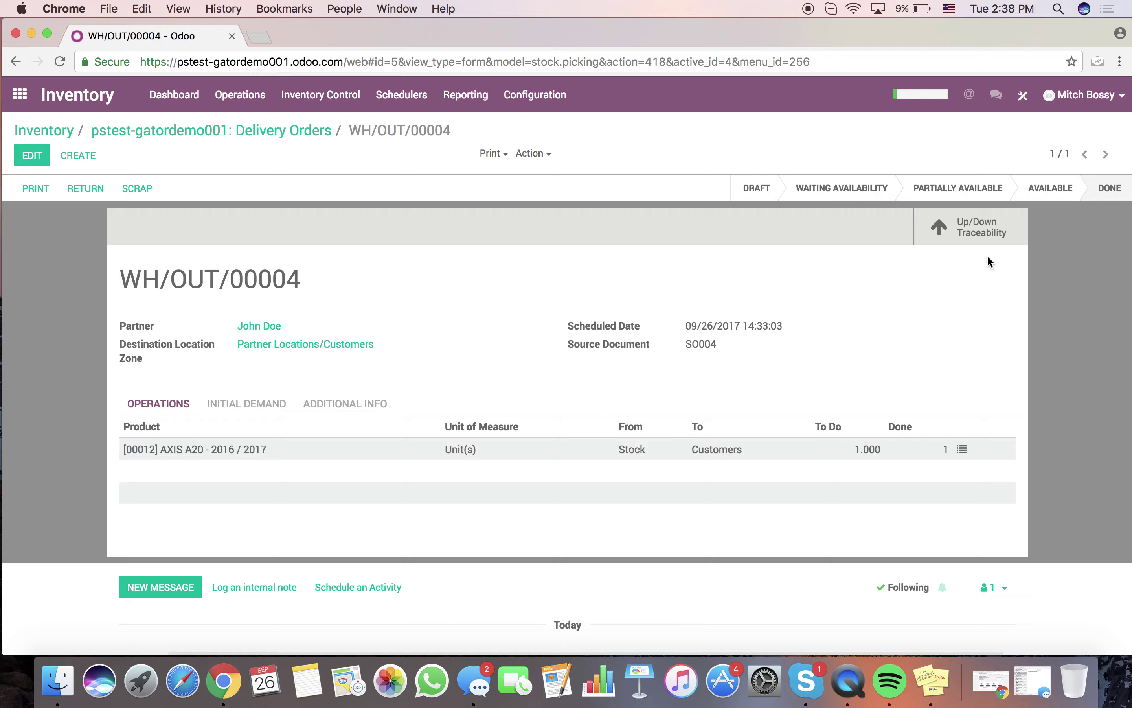
left_click(982, 229)
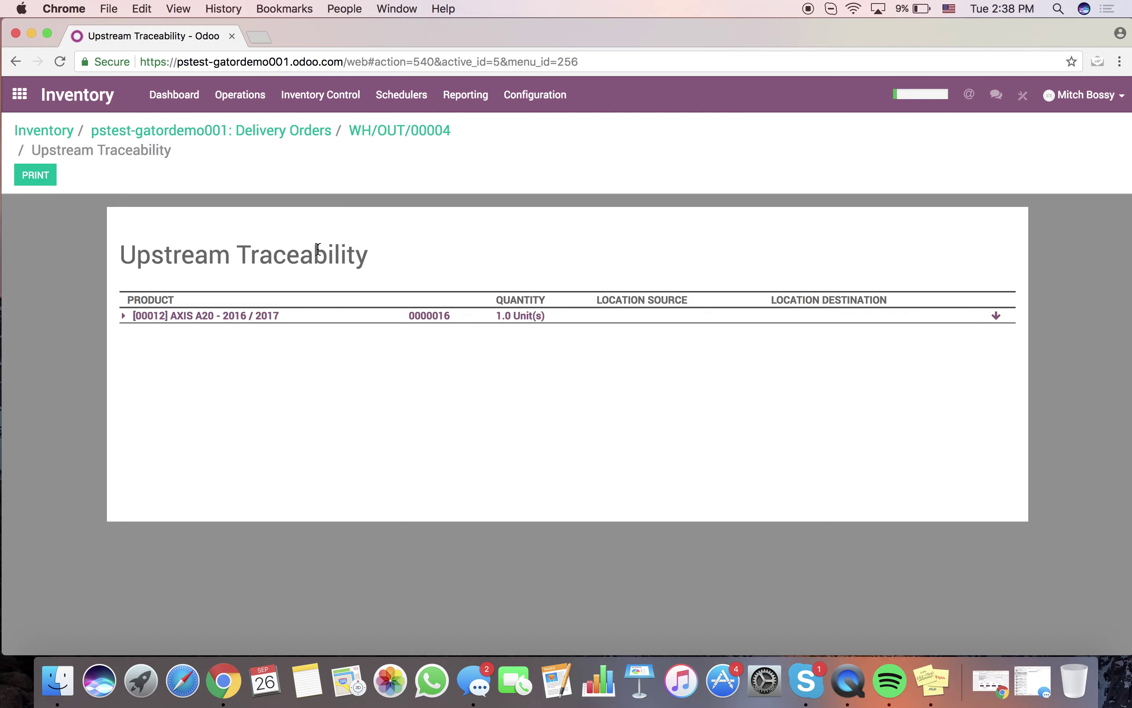
Step: Expand lot 0000016, MO/00014, Floor and MO/00015 rows, then return to the Inventory overview
left_click(123, 315)
left_click(147, 345)
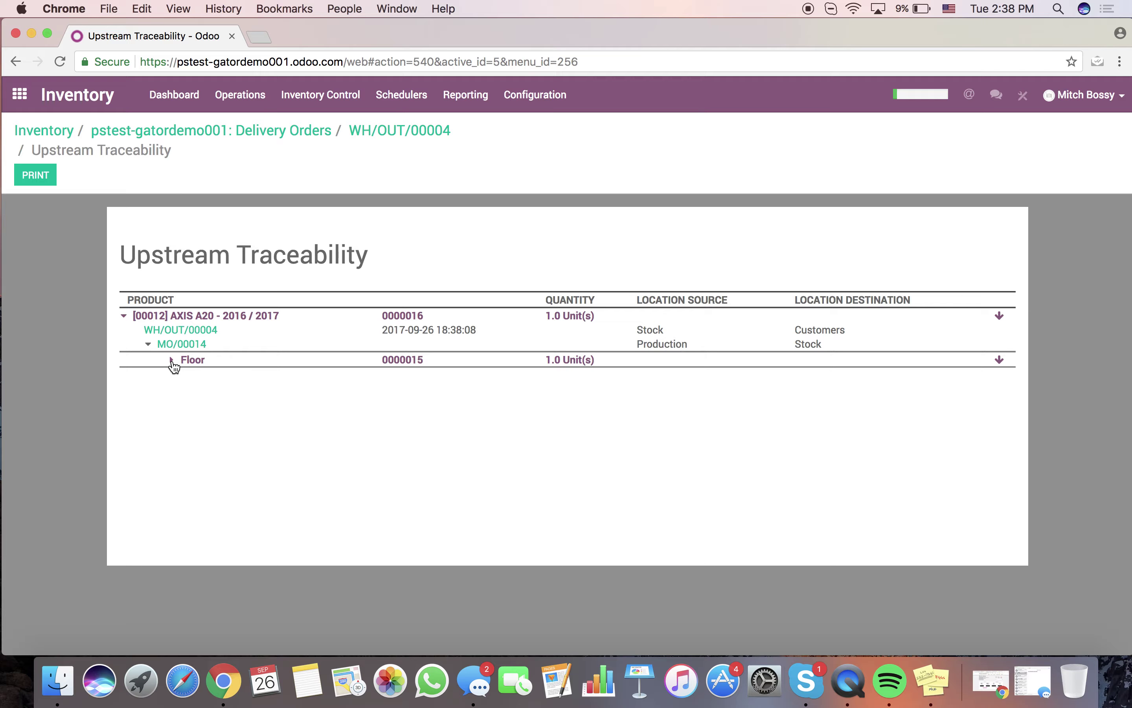
left_click(171, 361)
left_click(194, 389)
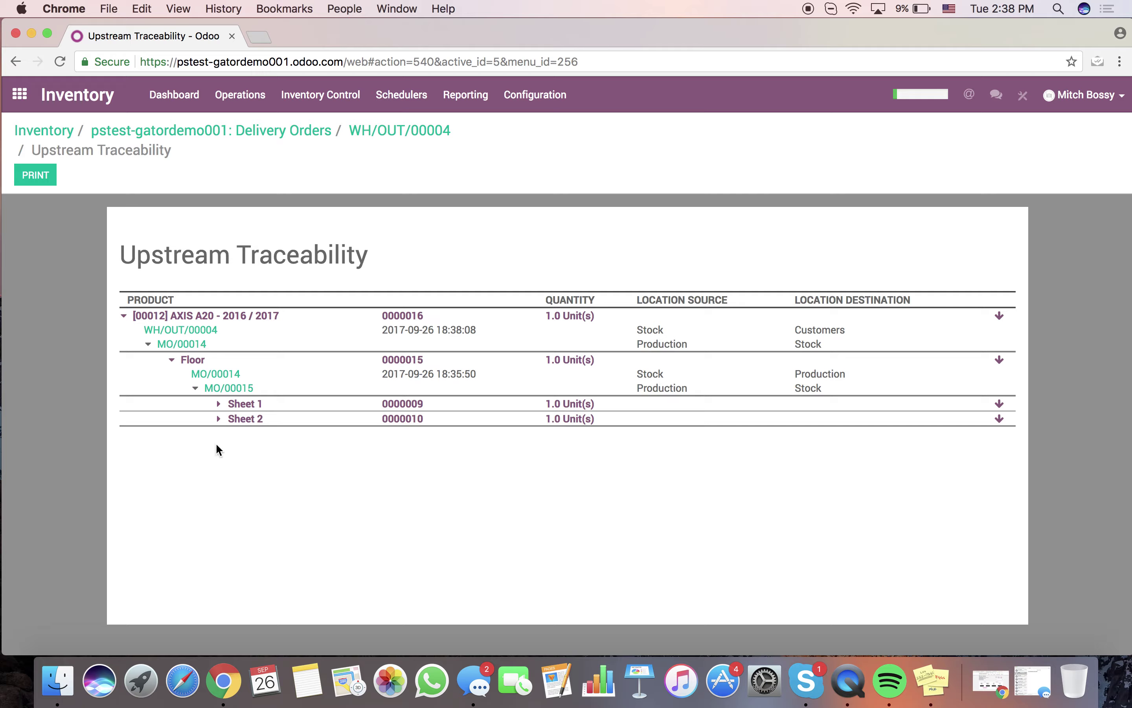
left_click(217, 140)
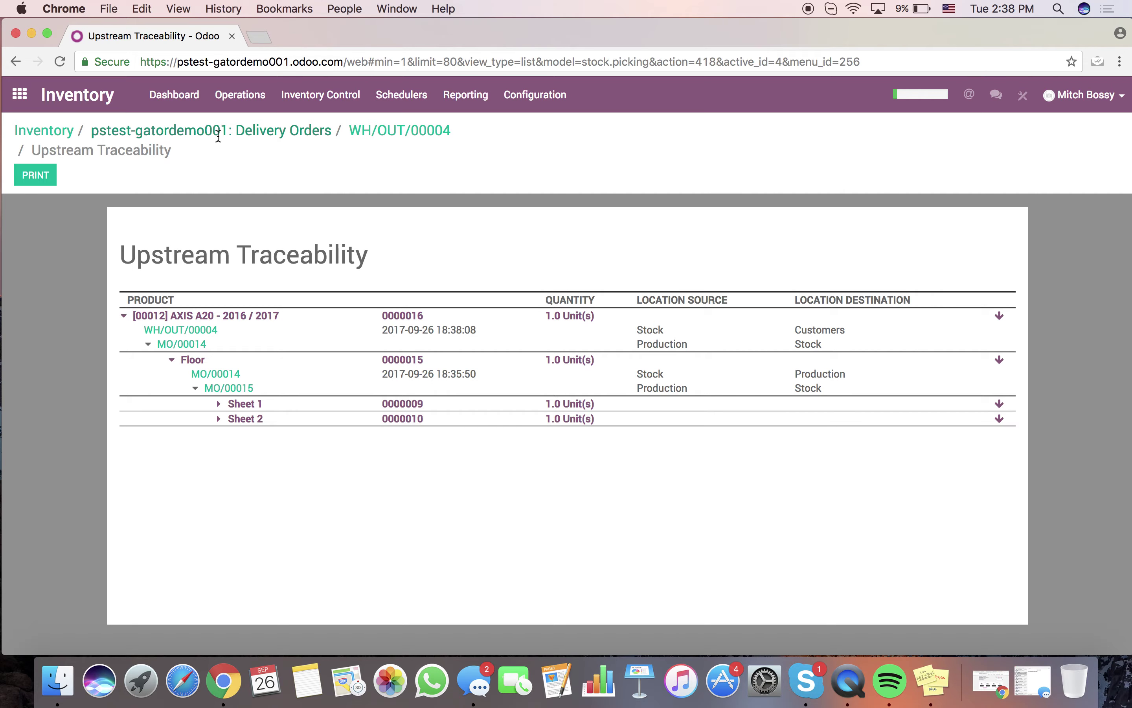
left_click(58, 130)
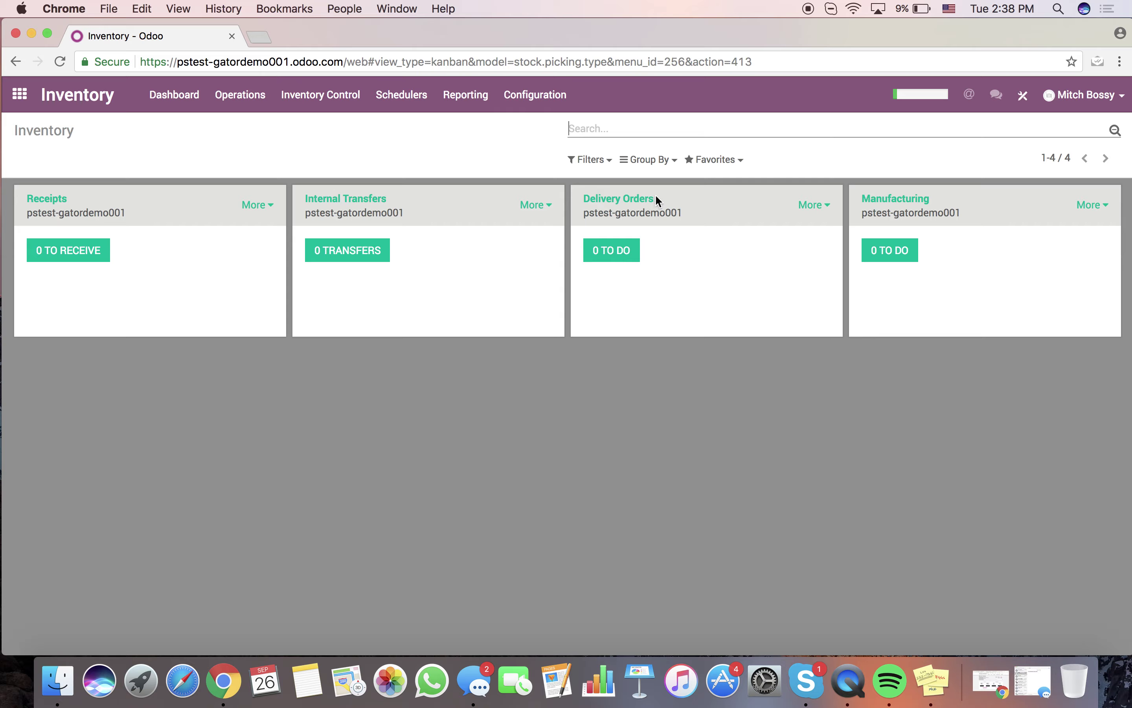
left_click(20, 95)
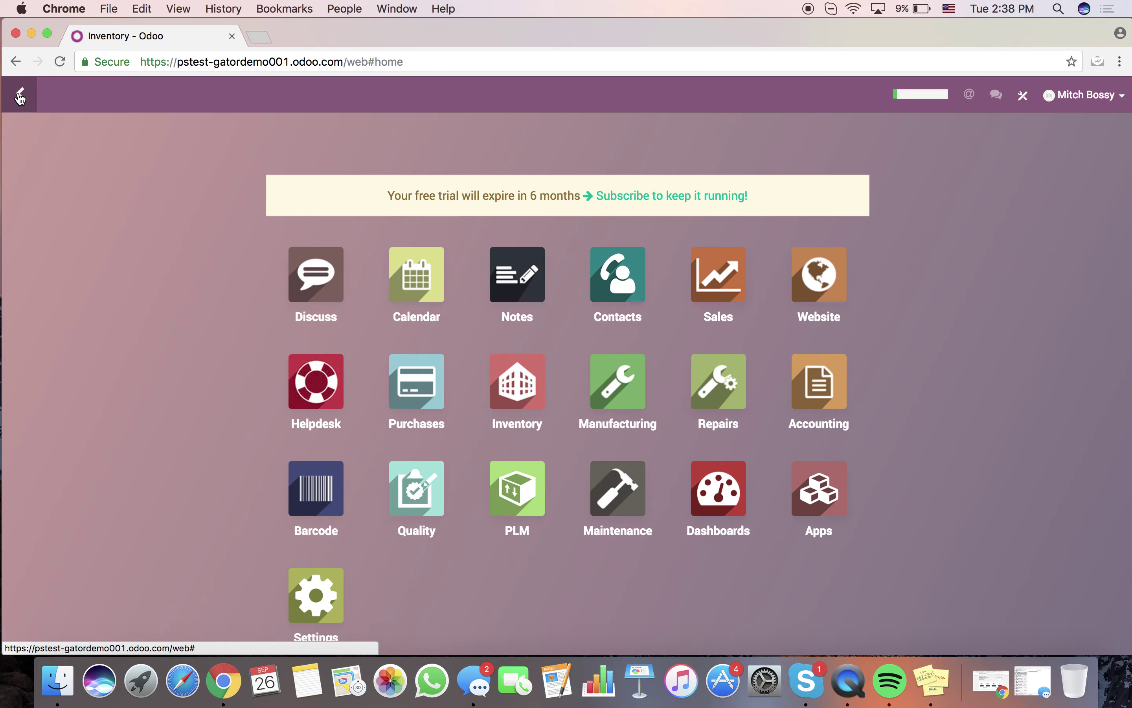